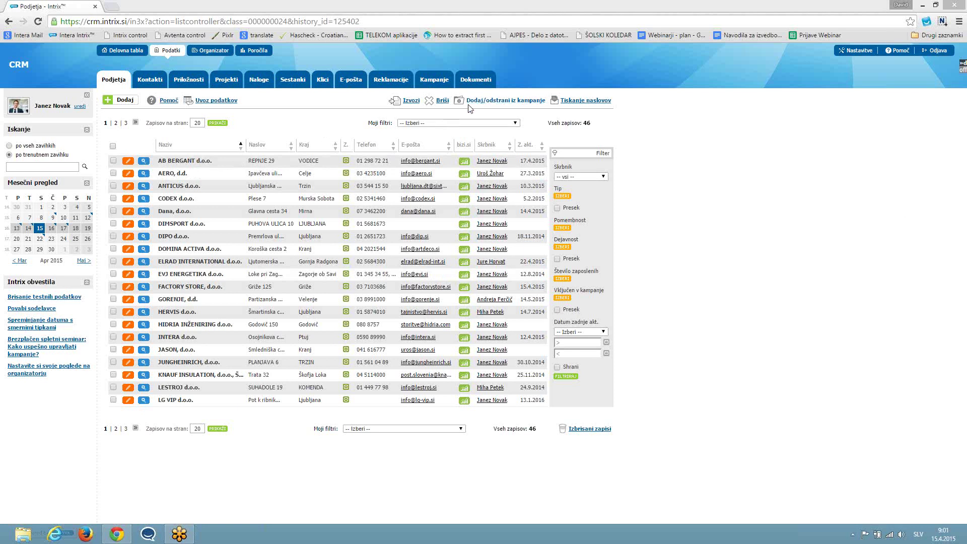
# Start a new campaign record and assign the campaign's caretaker (Skrbnik)
pyautogui.click(434, 82)
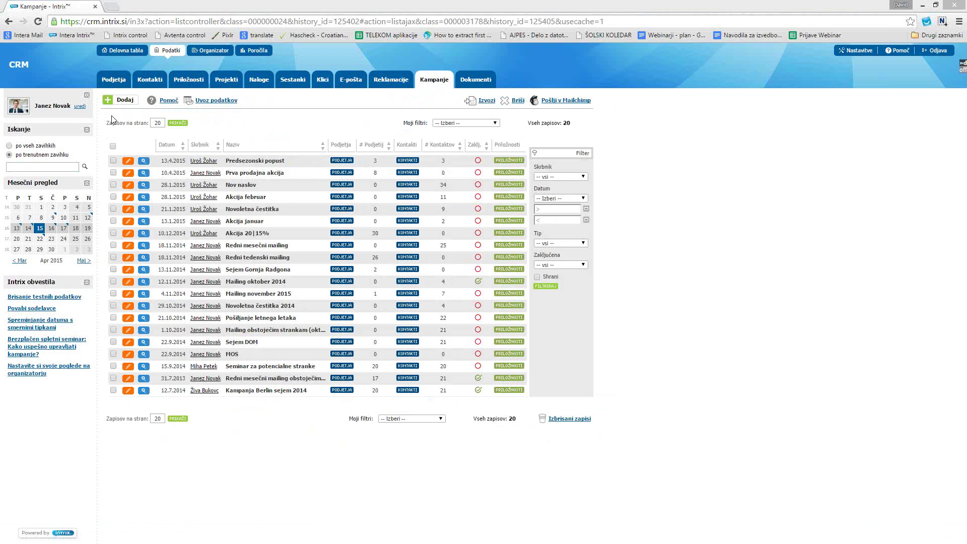
pyautogui.click(122, 102)
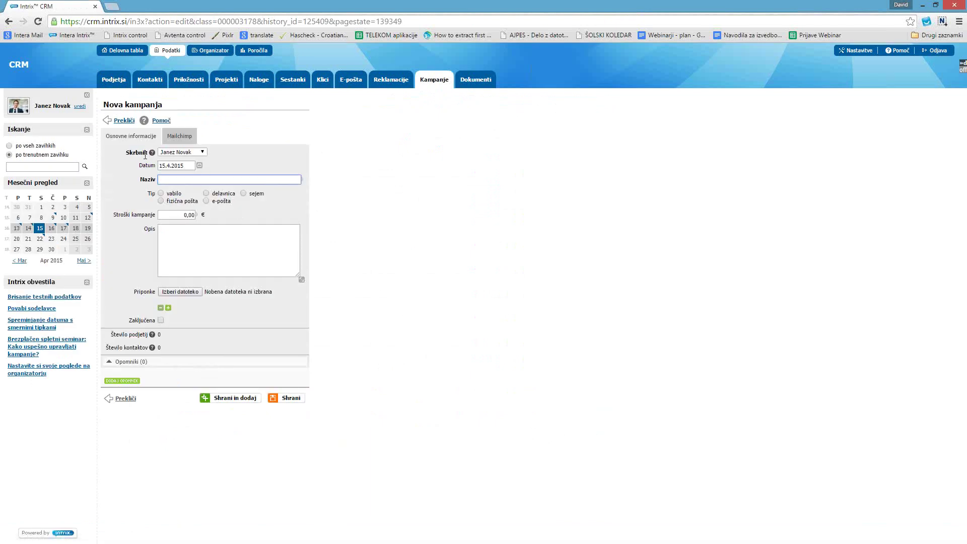
pyautogui.click(203, 155)
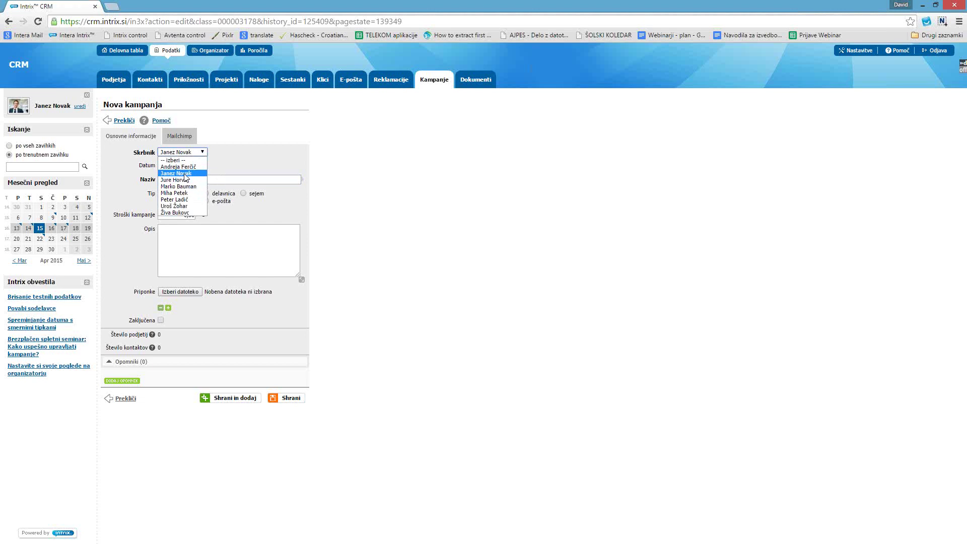
pyautogui.click(197, 173)
pyautogui.click(221, 161)
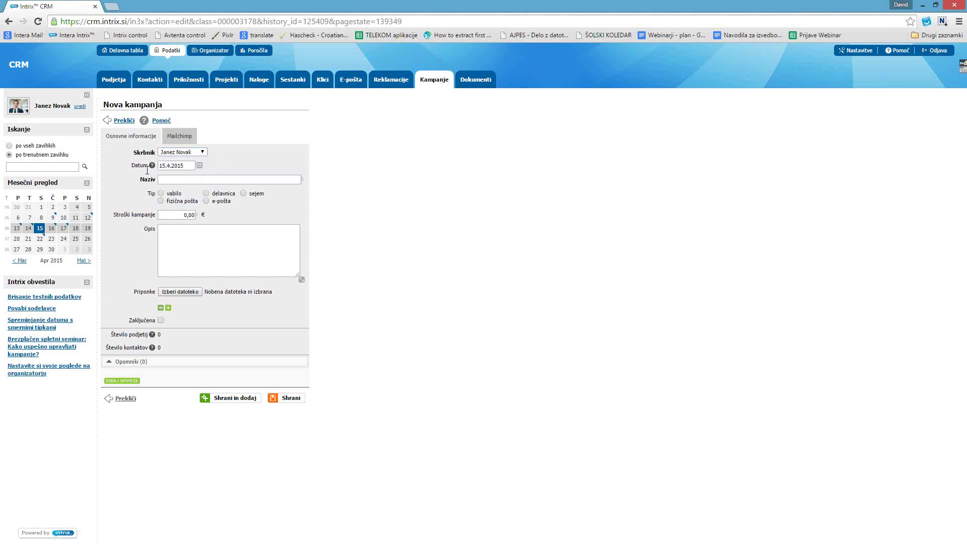
# Name the campaign "Predstavitev - sejem produkt A" and set its type to sejem
pyautogui.click(191, 180)
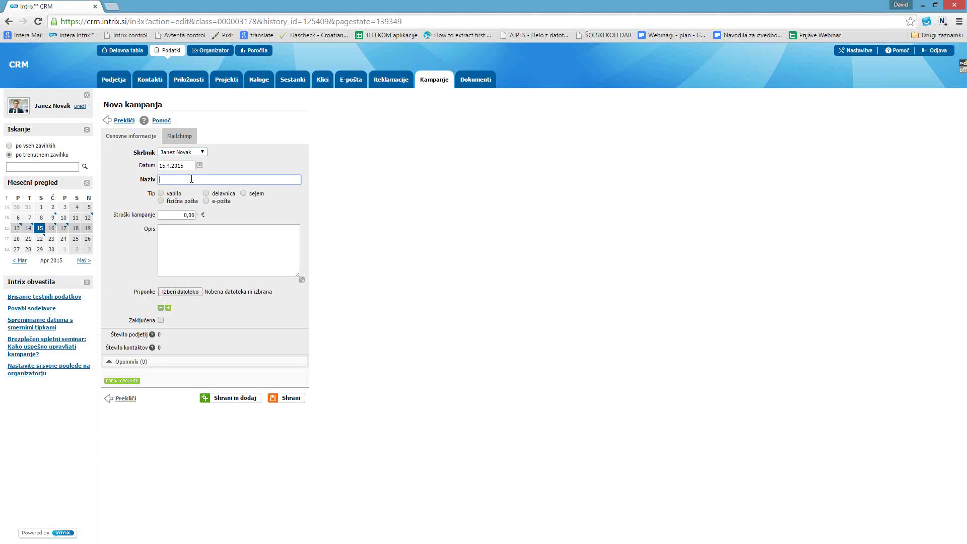
pyautogui.write('Predstavitev - sejem produkt A')
pyautogui.click(243, 194)
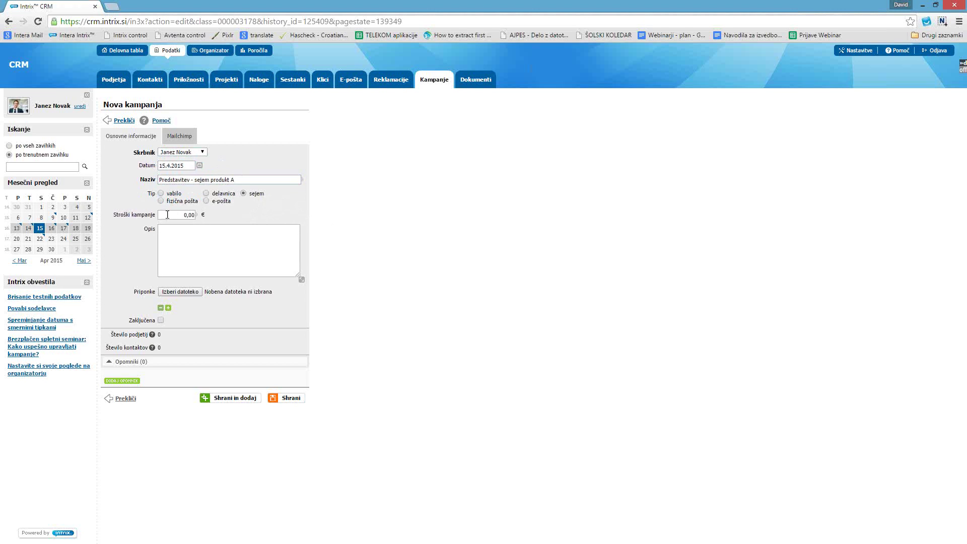
# Set the campaign costs (Stroški kampanje) to 1500 €
pyautogui.click(183, 215)
pyautogui.doubleClick(185, 215)
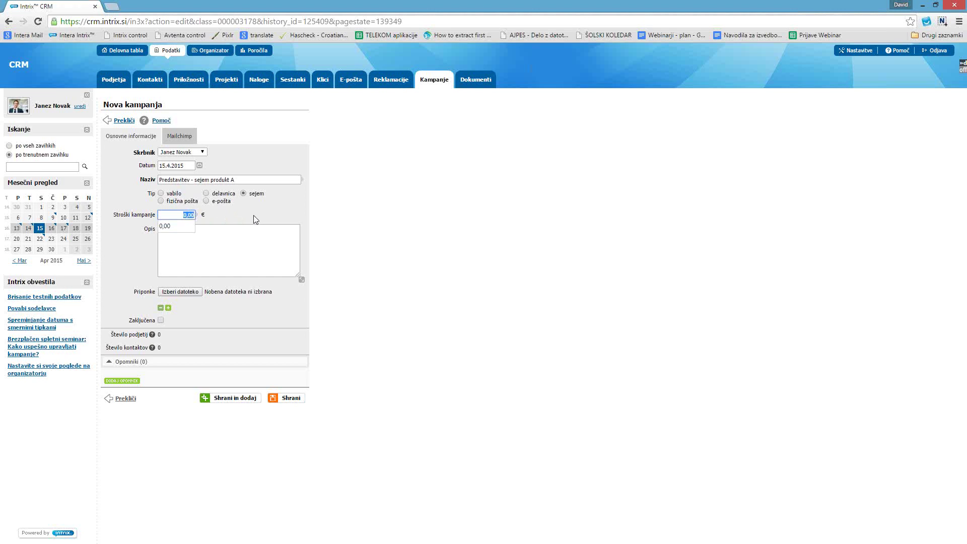
pyautogui.press('Escape')
pyautogui.write('1500')
pyautogui.click(235, 215)
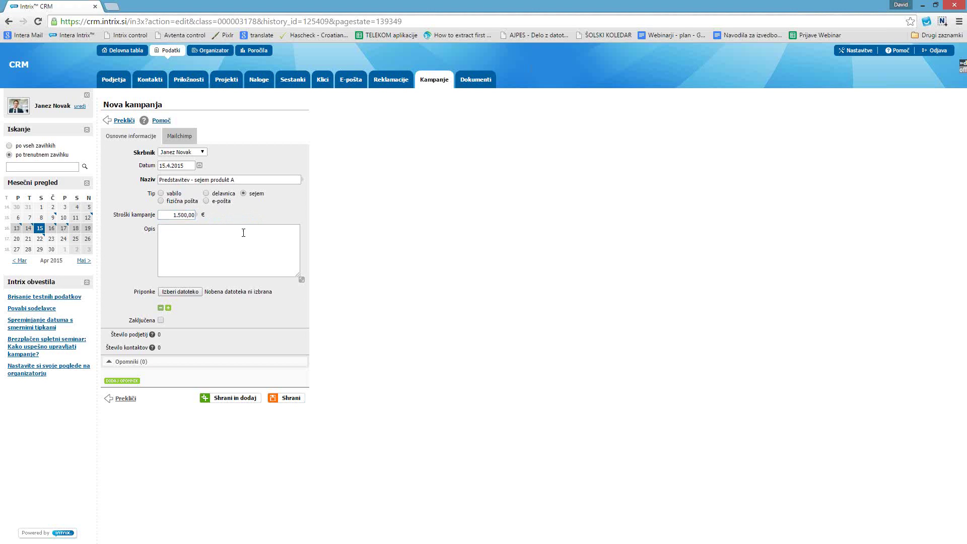
# Save the campaign with an empty description and open its detail view from the campaign list
pyautogui.click(201, 240)
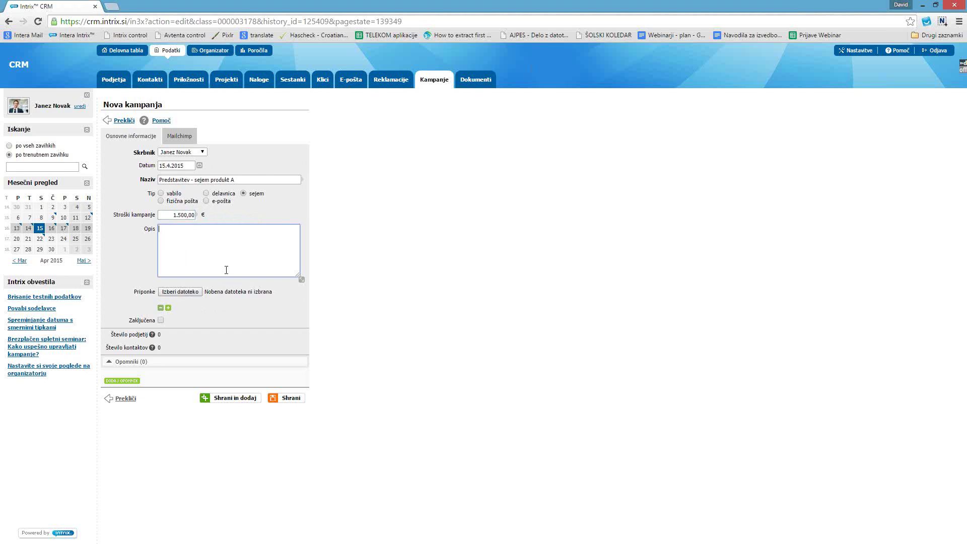
pyautogui.click(293, 401)
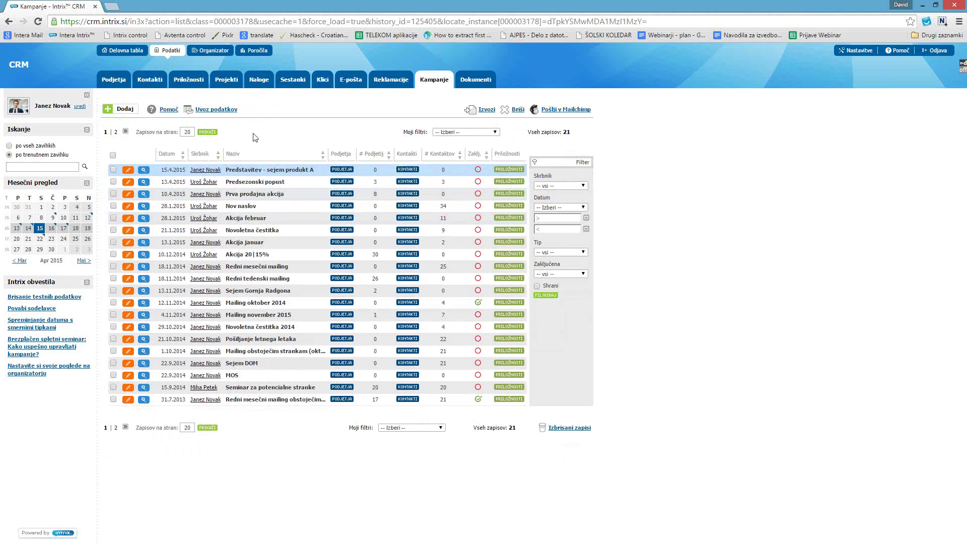
pyautogui.click(144, 170)
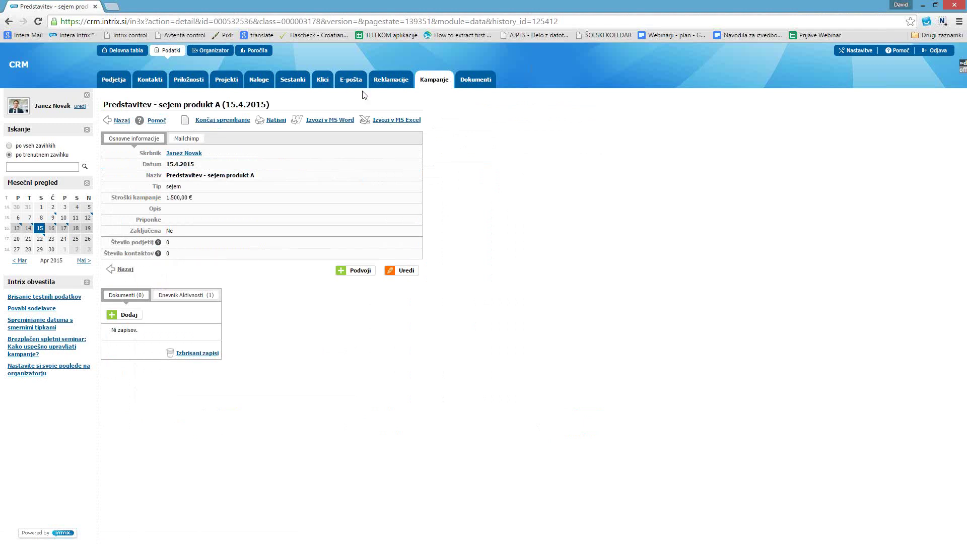
# Filter the contact list to contacts whose company function is direktor
pyautogui.click(152, 81)
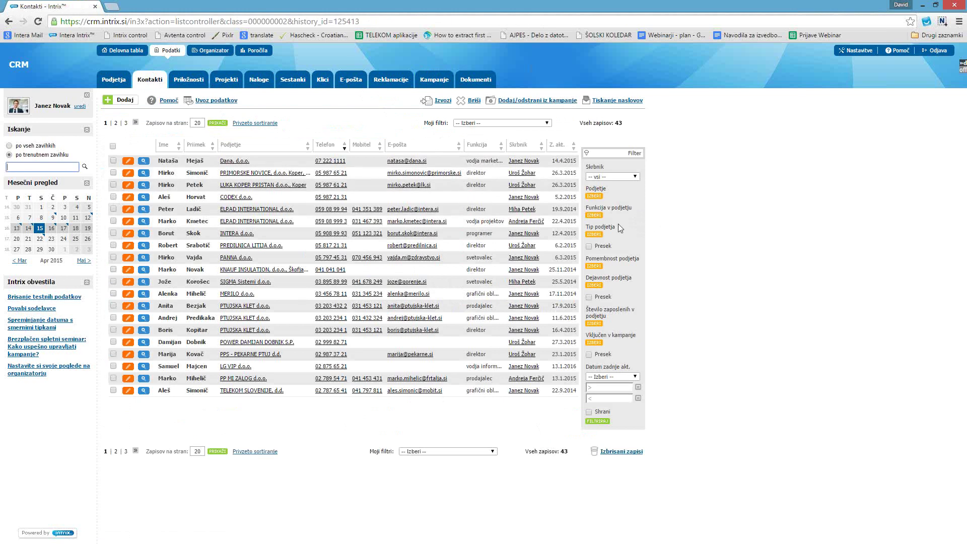
pyautogui.click(597, 215)
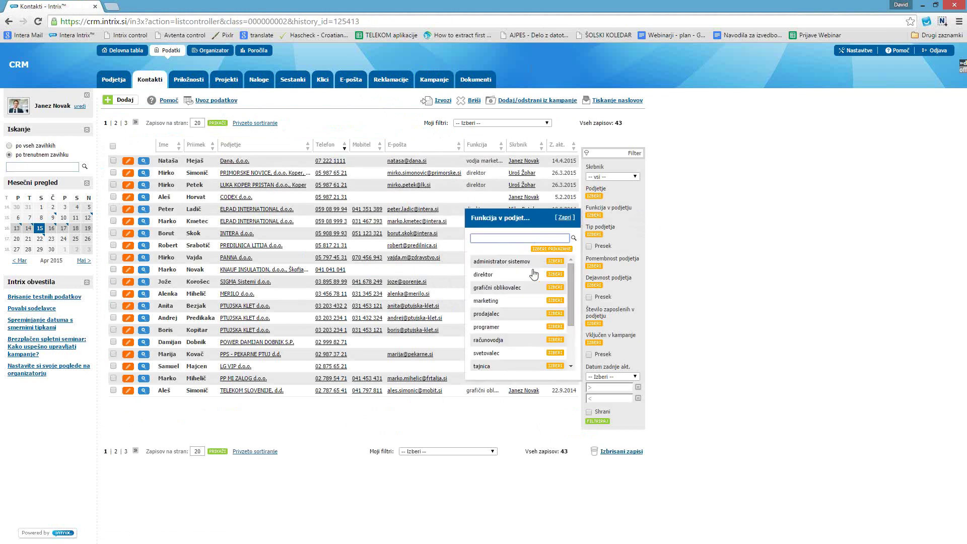
pyautogui.click(484, 276)
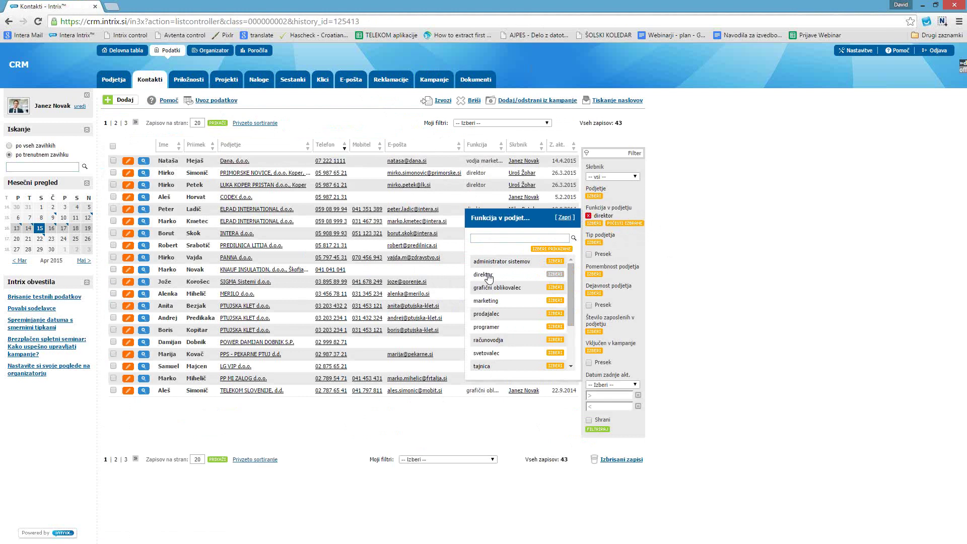
pyautogui.click(726, 285)
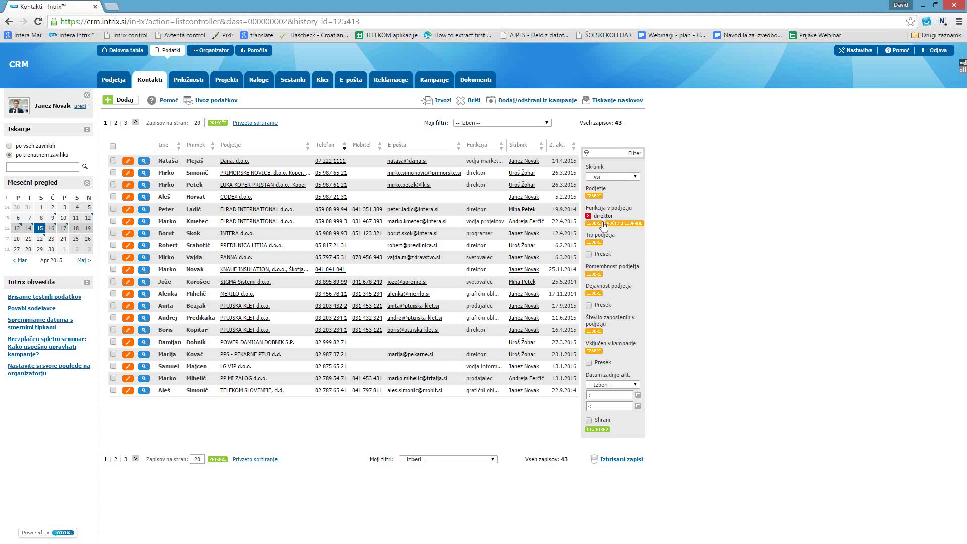
pyautogui.click(598, 429)
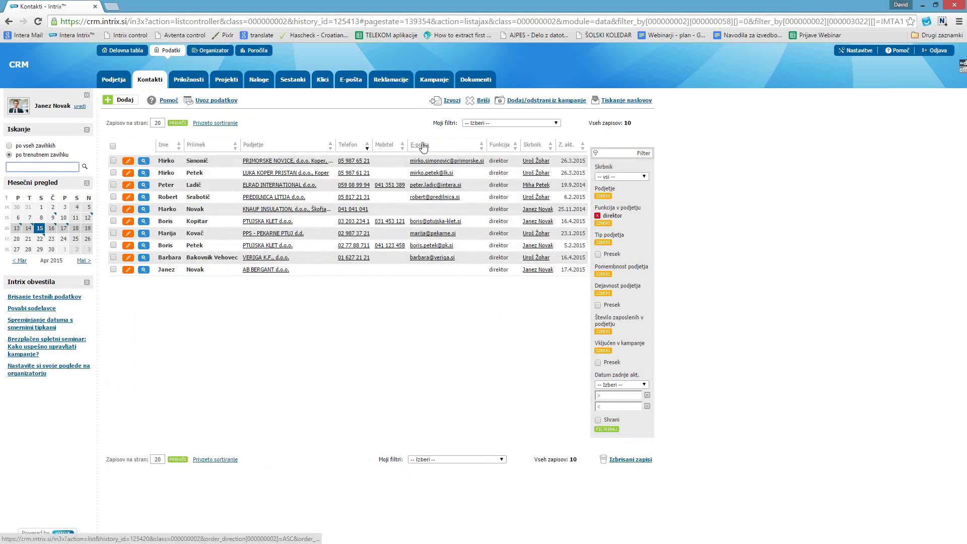
# Start adding the filtered contacts to a campaign and choose "Predstavitev - sejem produkt A" as the target
pyautogui.click(533, 101)
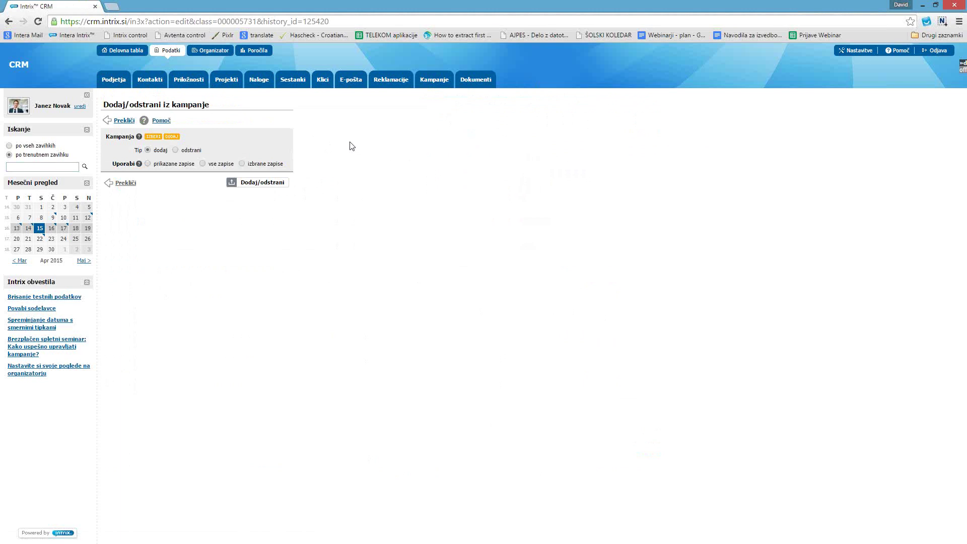
pyautogui.click(150, 137)
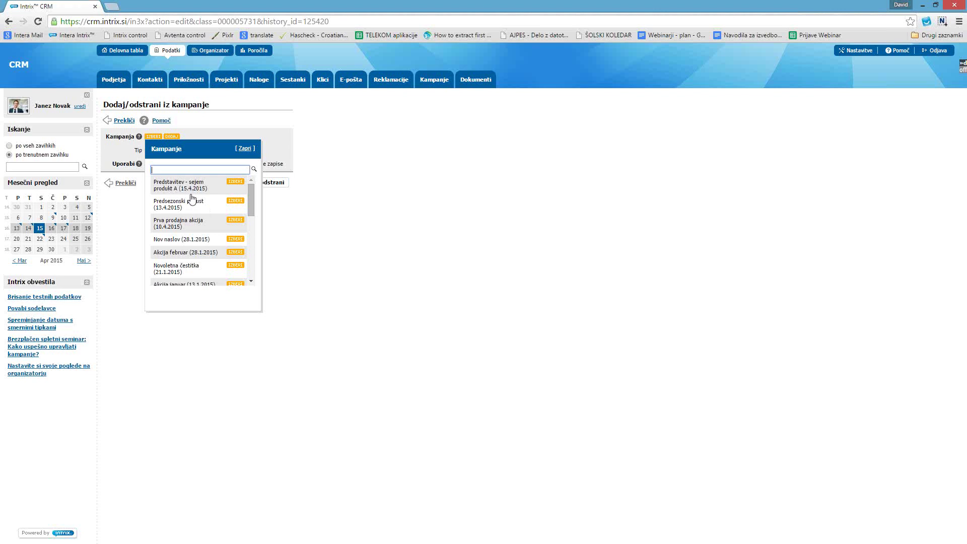
pyautogui.click(235, 182)
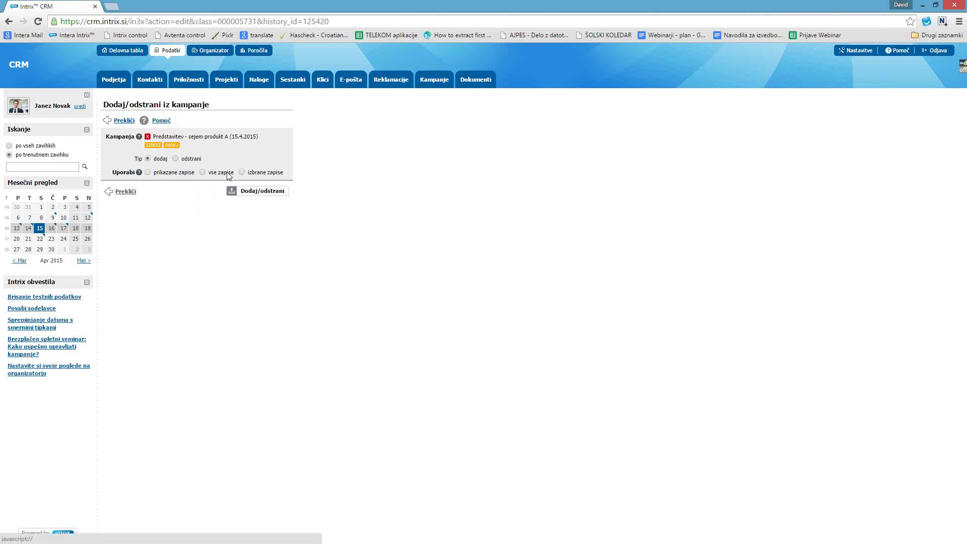
# Look through the list of available campaigns and close it without choosing another one
pyautogui.click(154, 145)
pyautogui.scroll(-2, 200, 230)
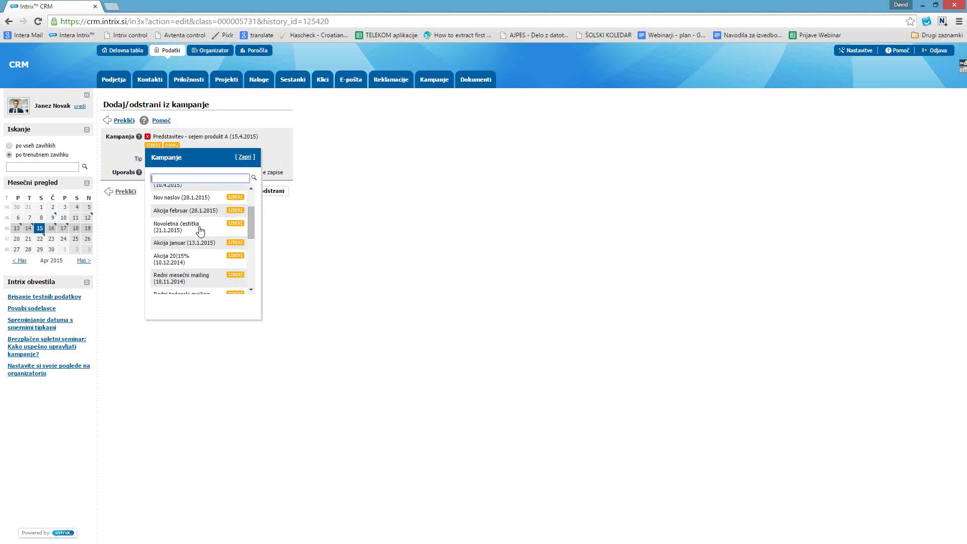
pyautogui.scroll(-3, 201, 230)
pyautogui.scroll(5, 201, 230)
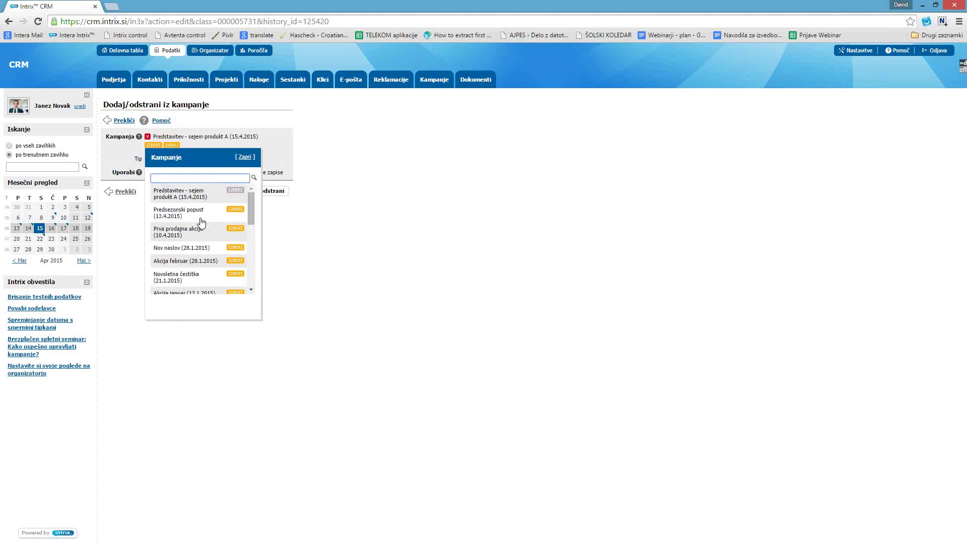
pyautogui.scroll(-2, 199, 230)
pyautogui.scroll(3, 198, 229)
pyautogui.click(245, 157)
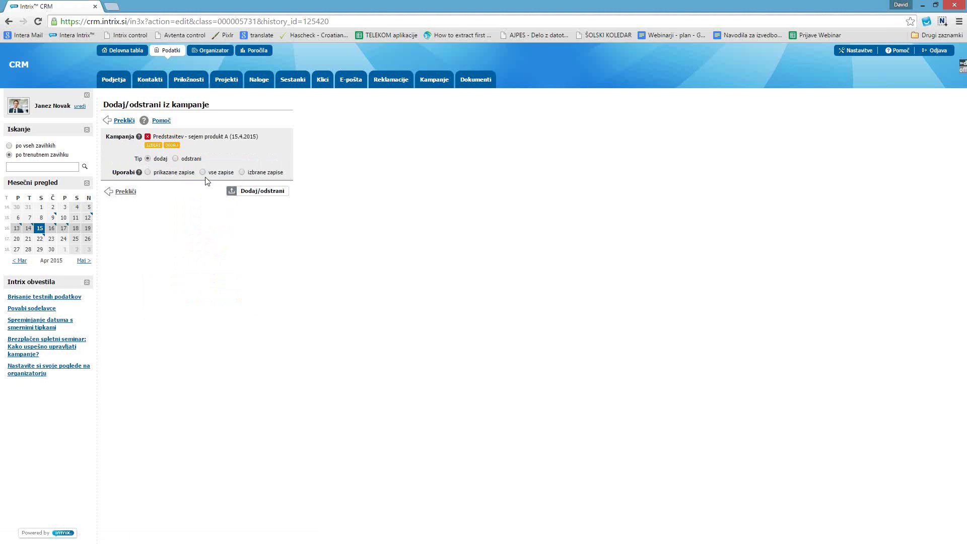
# Add the filtered contacts to the chosen campaign and dismiss the messages
pyautogui.click(256, 192)
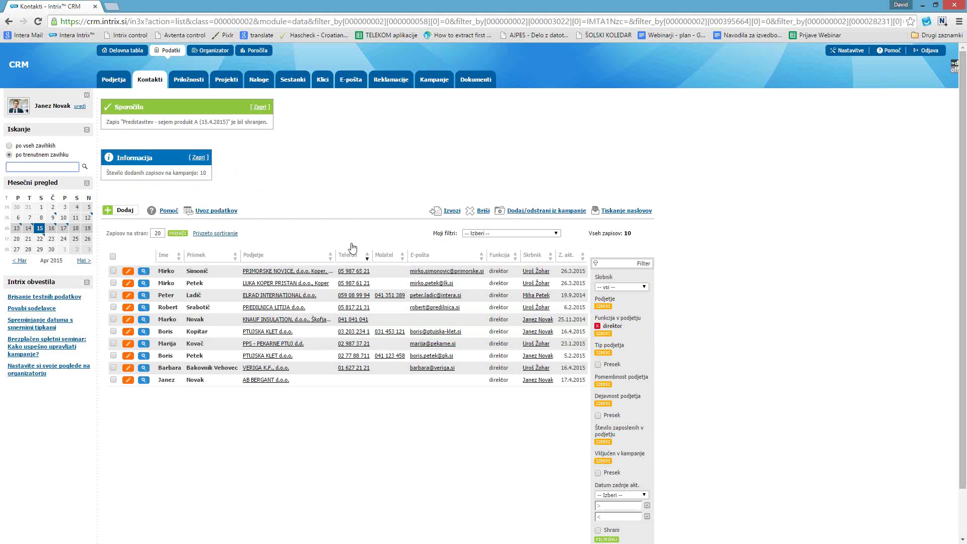
pyautogui.click(200, 158)
pyautogui.click(258, 108)
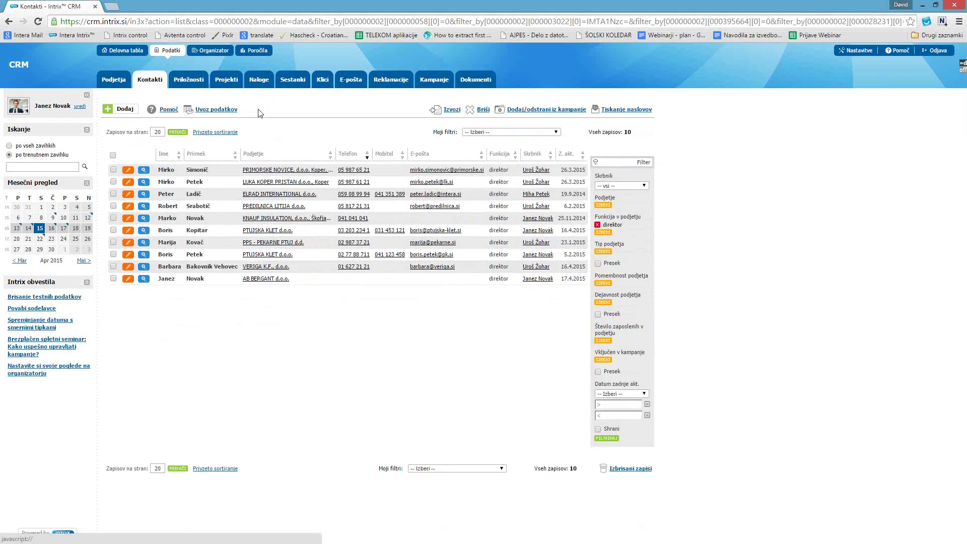
# Clear the direktor filter, reload all contacts, and mark those at PRIMORSKE NOVICE, CODEX, PREDILNICA LITIJA and MERILO
pyautogui.click(597, 224)
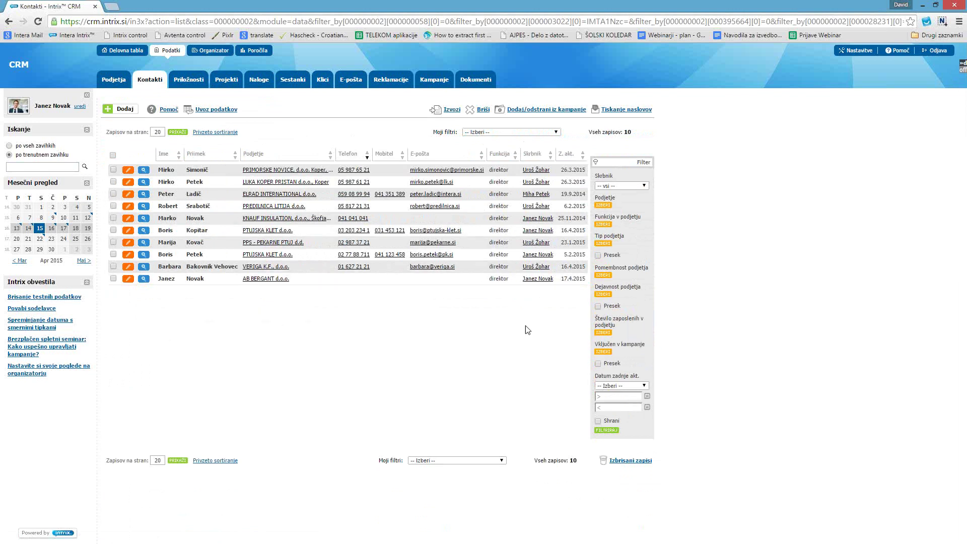
pyautogui.click(152, 84)
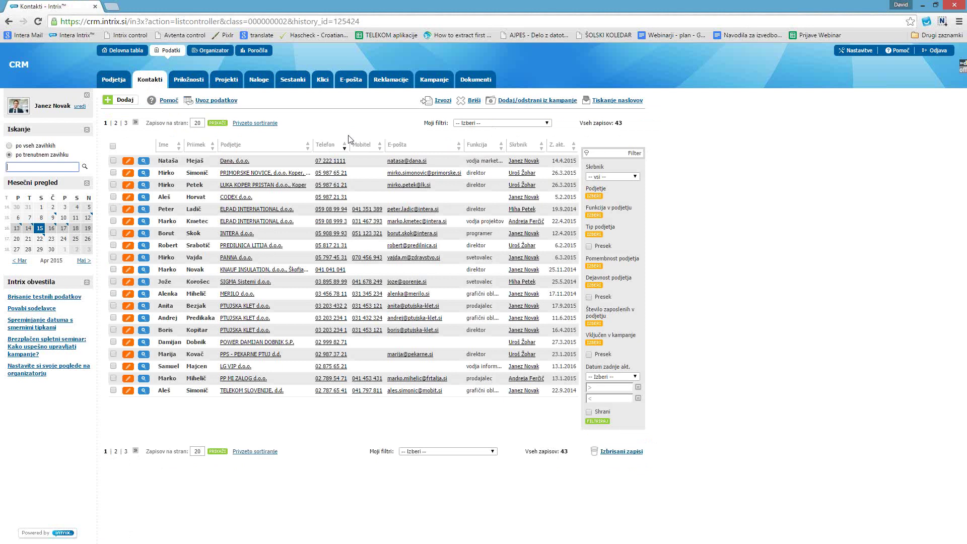
pyautogui.click(113, 172)
pyautogui.click(113, 197)
pyautogui.click(113, 245)
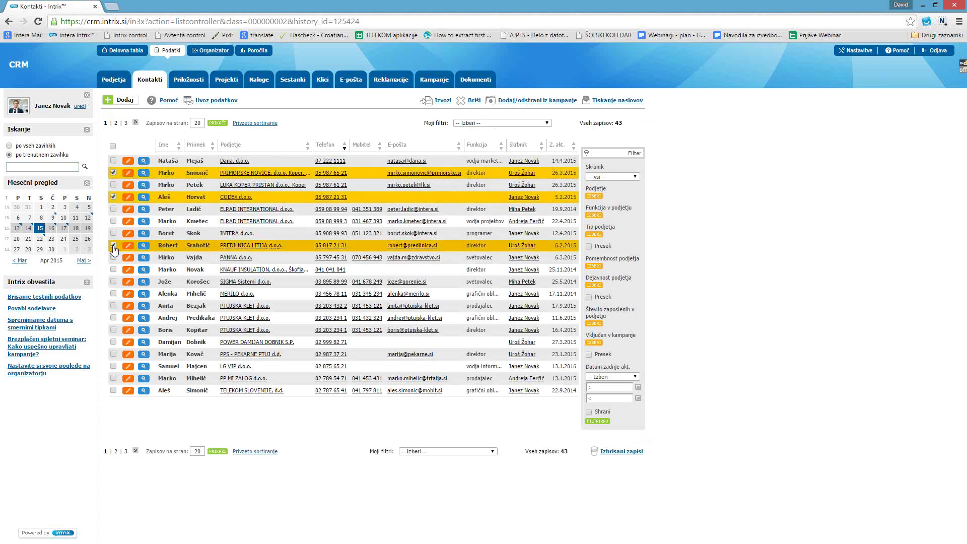
pyautogui.click(113, 294)
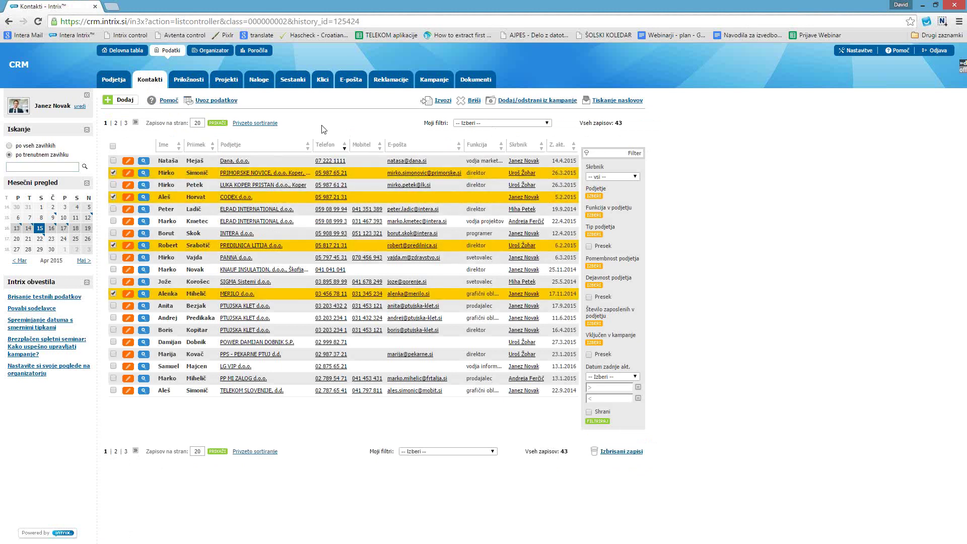
# Add contacts to the campaign "Predstavitev - sejem produkt A" and dismiss the message
pyautogui.click(516, 101)
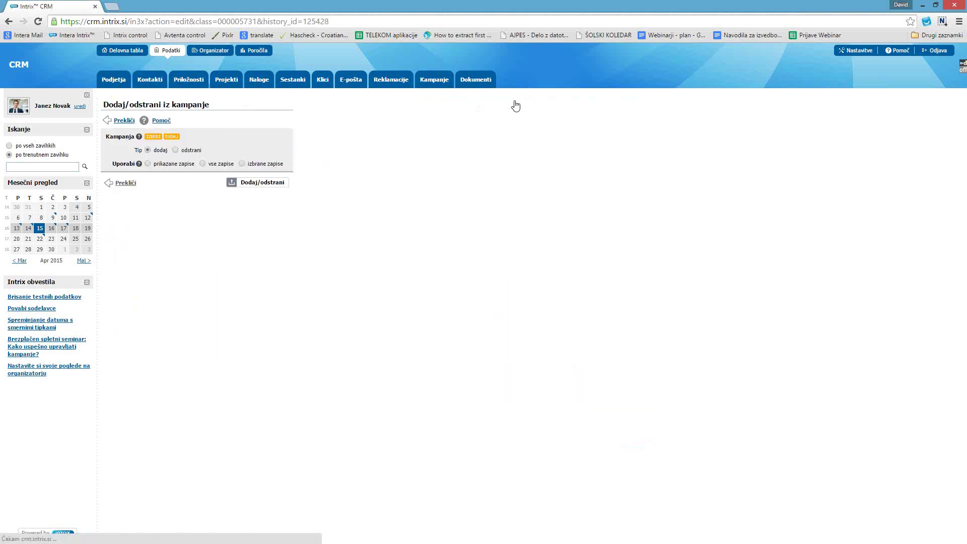
pyautogui.click(153, 137)
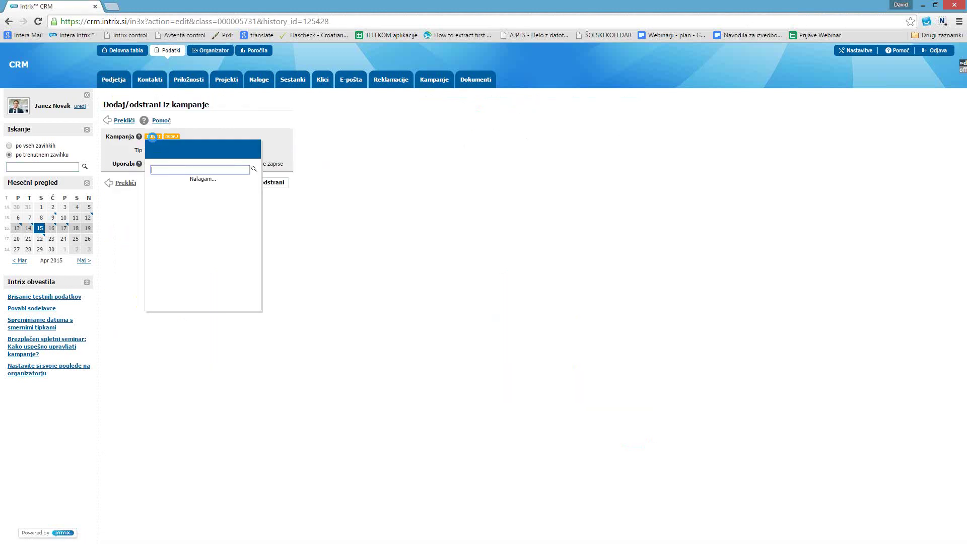
pyautogui.click(204, 184)
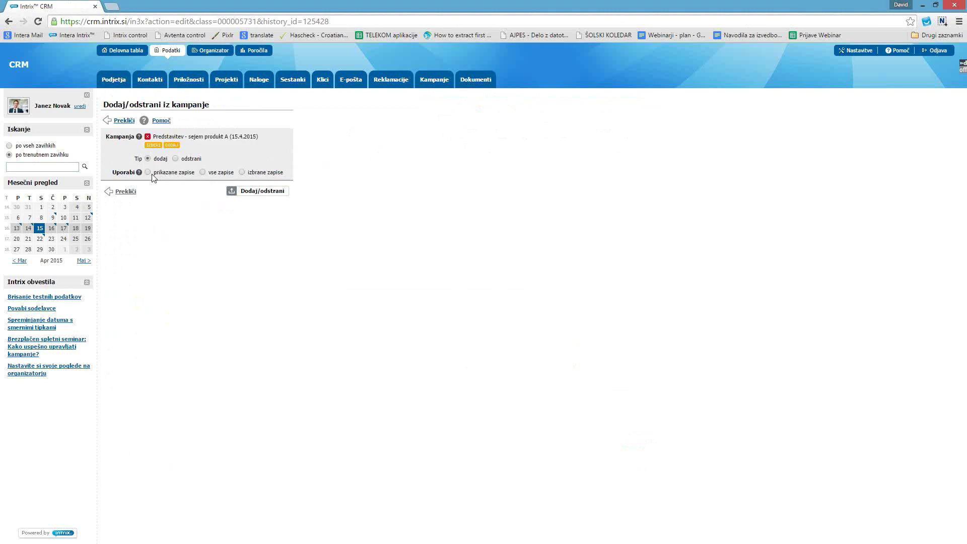
pyautogui.click(265, 191)
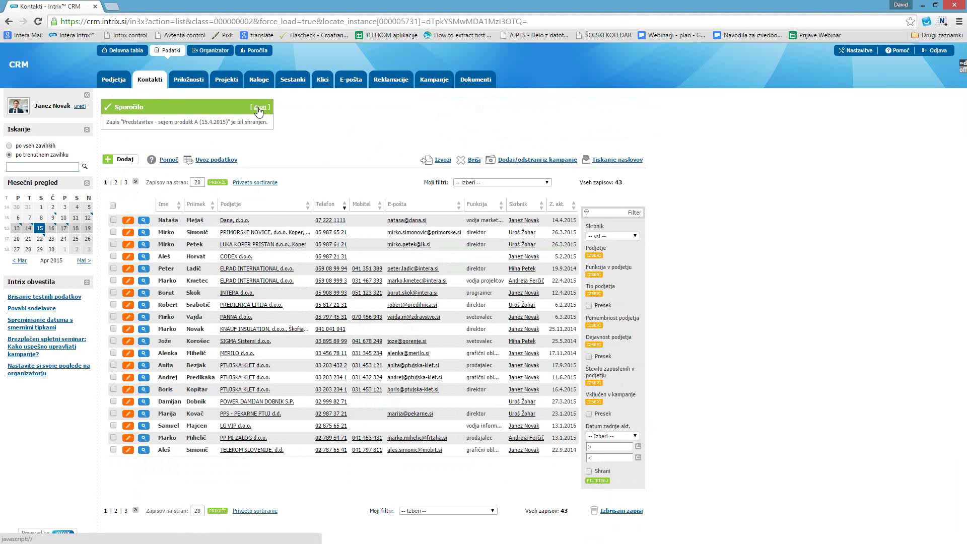
pyautogui.click(258, 108)
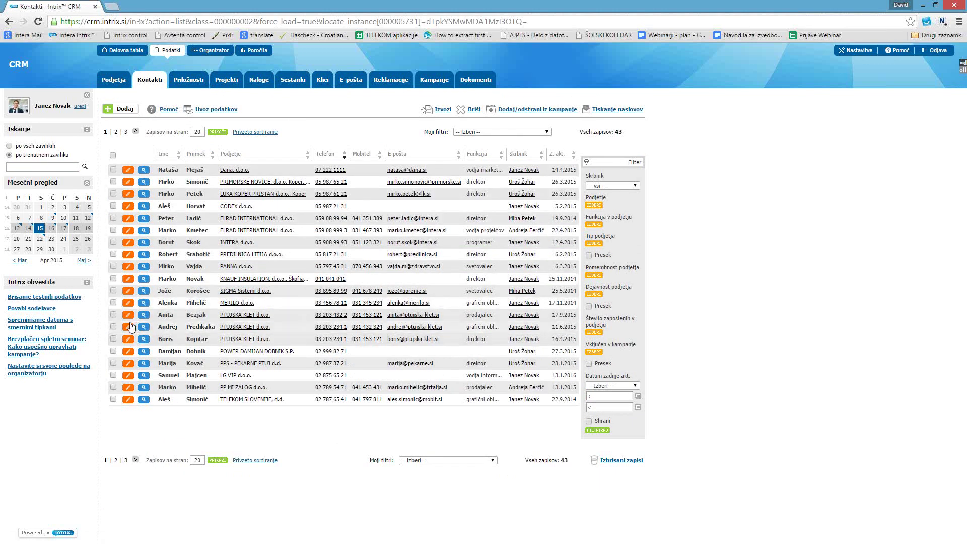
# Open the PANNA d.o.o. contact for editing and check its campaign memberships in the additional data
pyautogui.click(128, 269)
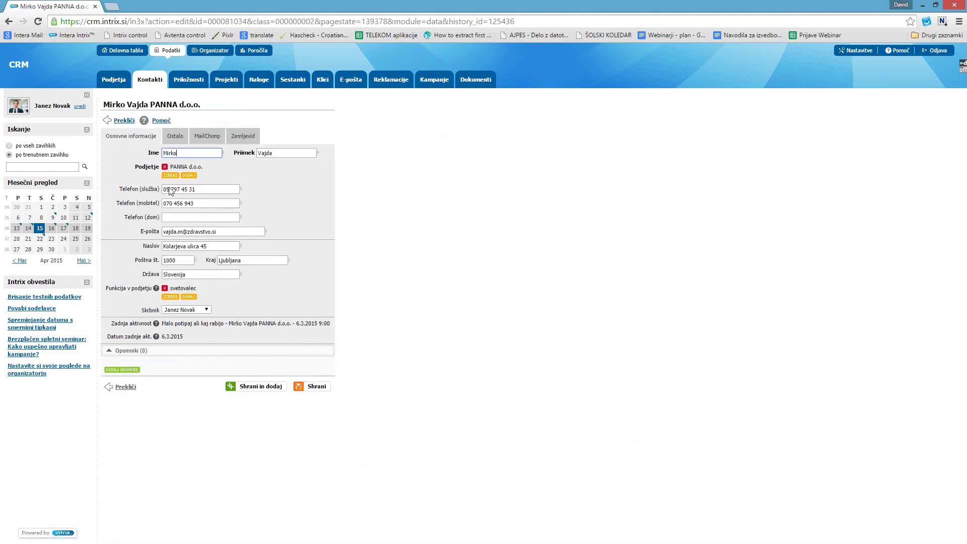
pyautogui.click(171, 139)
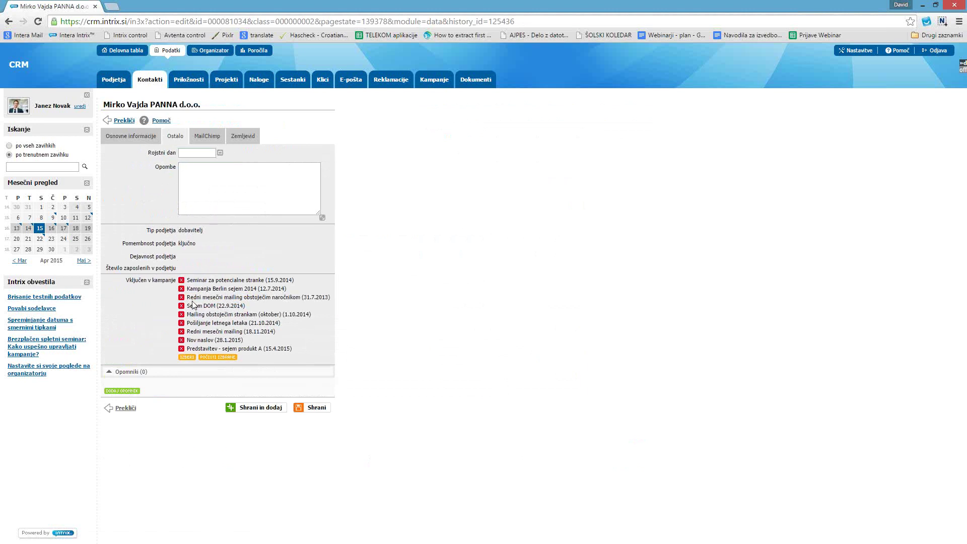
# Add the PANNA d.o.o. contact to the campaign "Predsezonski popust (13.4.2015)", save the record and dismiss the message
pyautogui.click(187, 357)
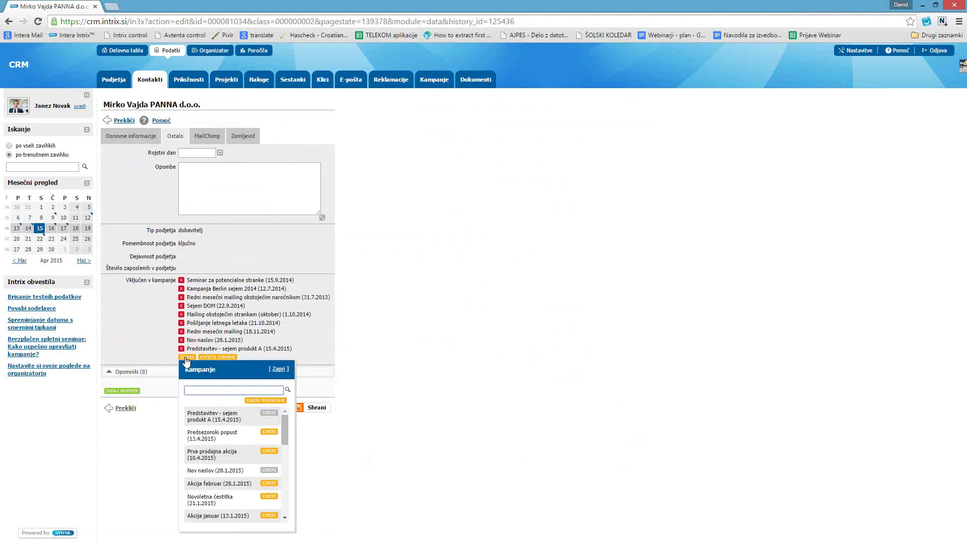
pyautogui.click(225, 436)
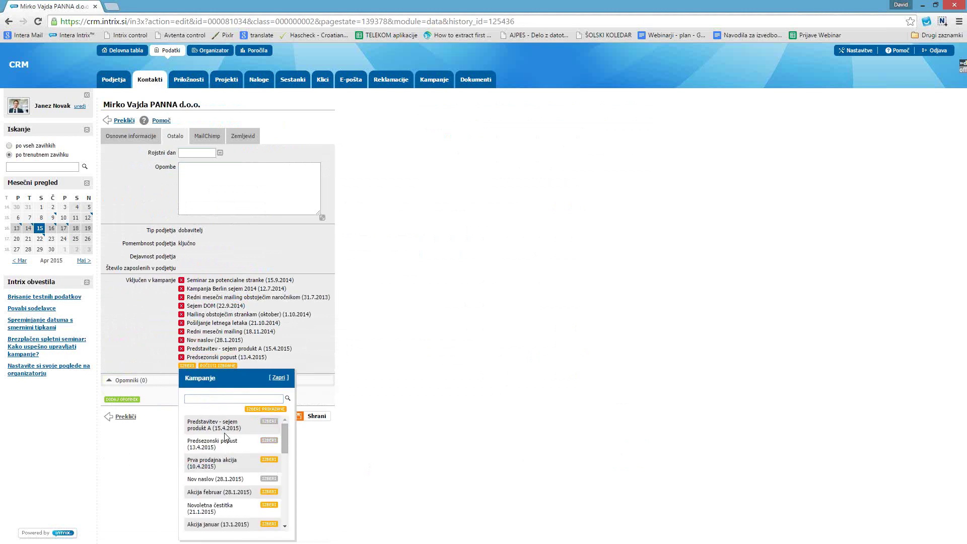
pyautogui.click(278, 379)
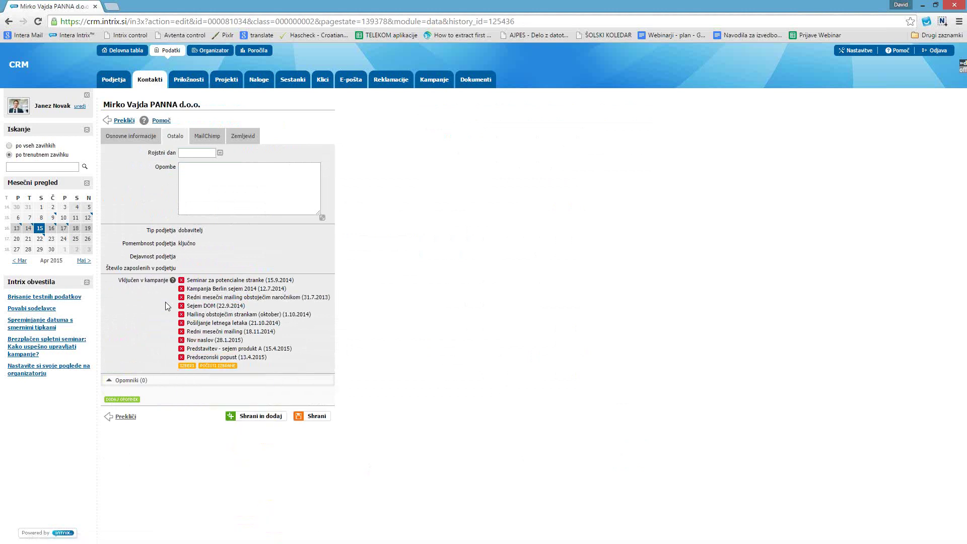
pyautogui.click(313, 417)
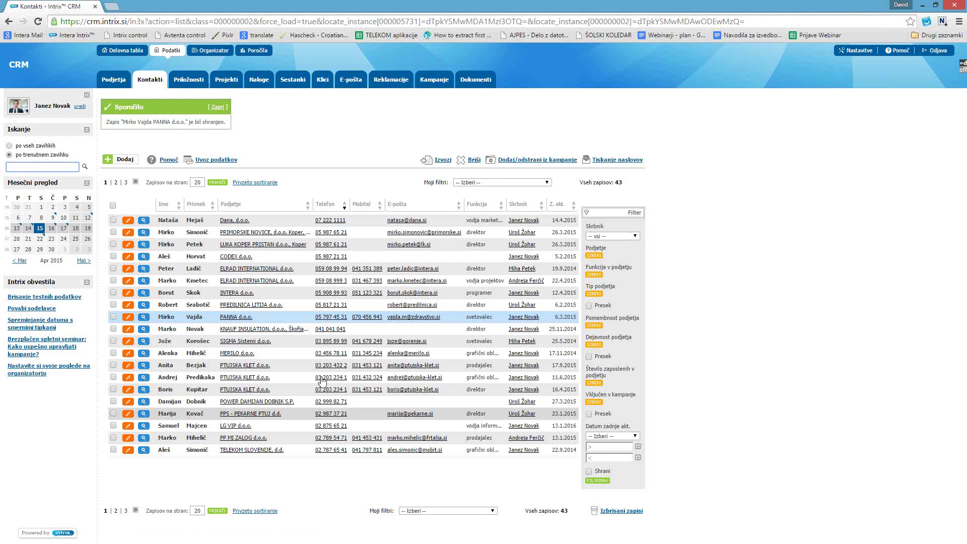
pyautogui.click(218, 107)
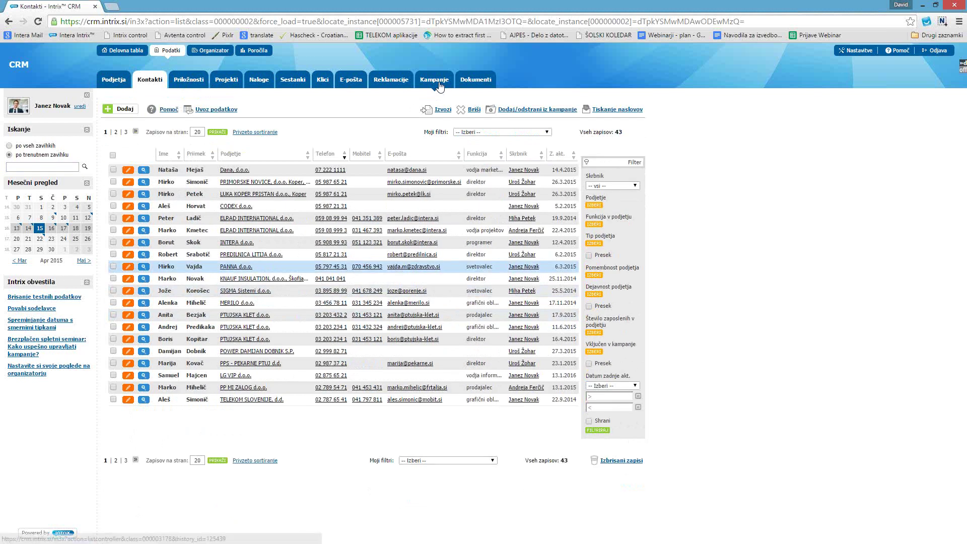
# Show the contacts included in the campaign "Predstavitev - sejem produkt A" from the campaign list, leaving no campaign marked
pyautogui.click(435, 81)
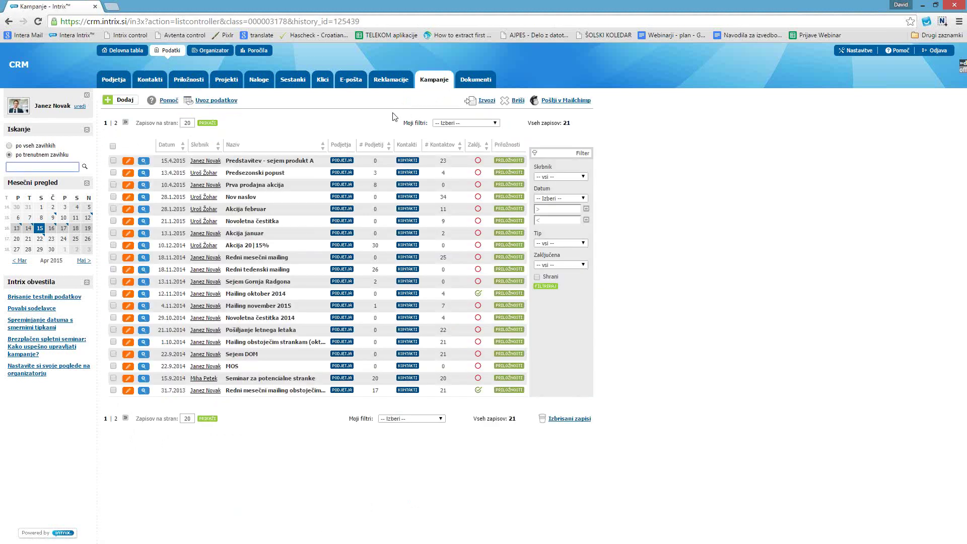
pyautogui.click(113, 161)
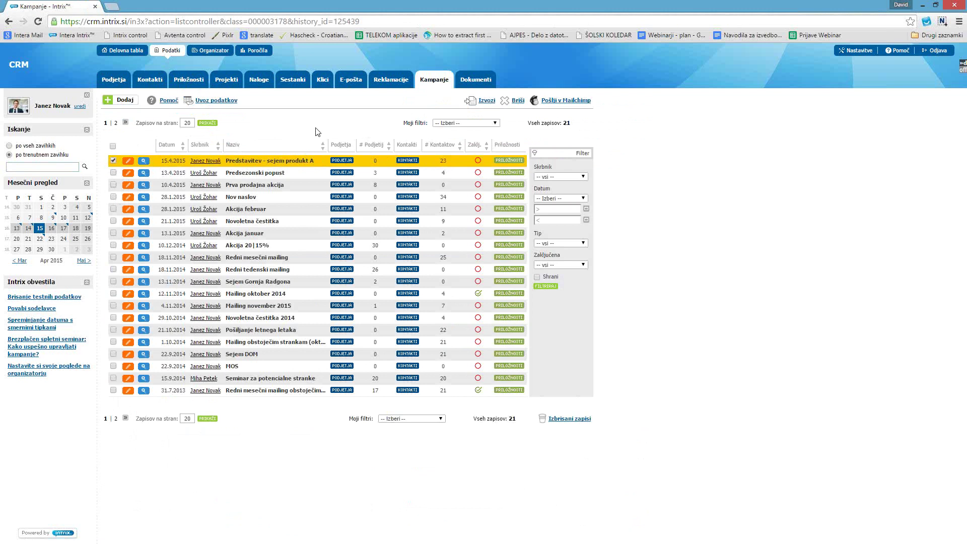
pyautogui.click(113, 160)
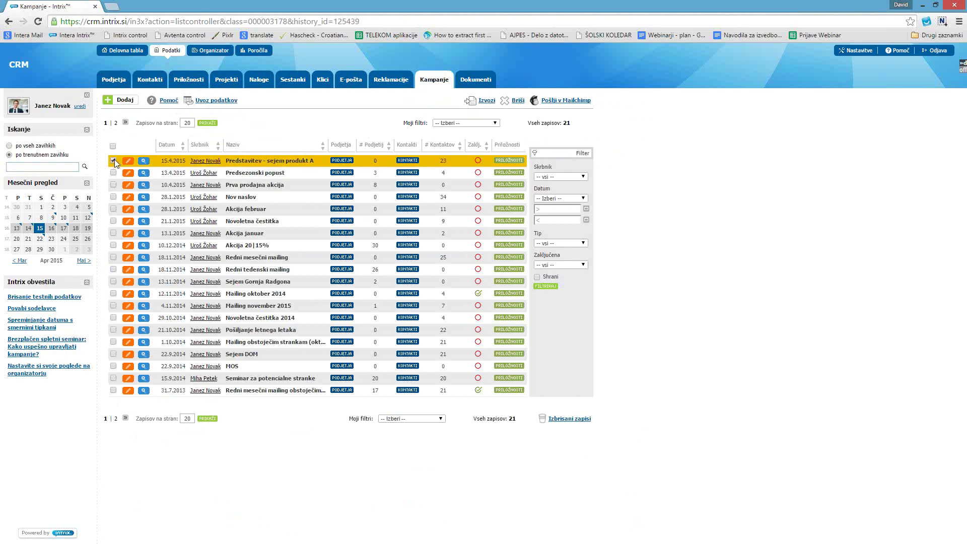
pyautogui.click(112, 162)
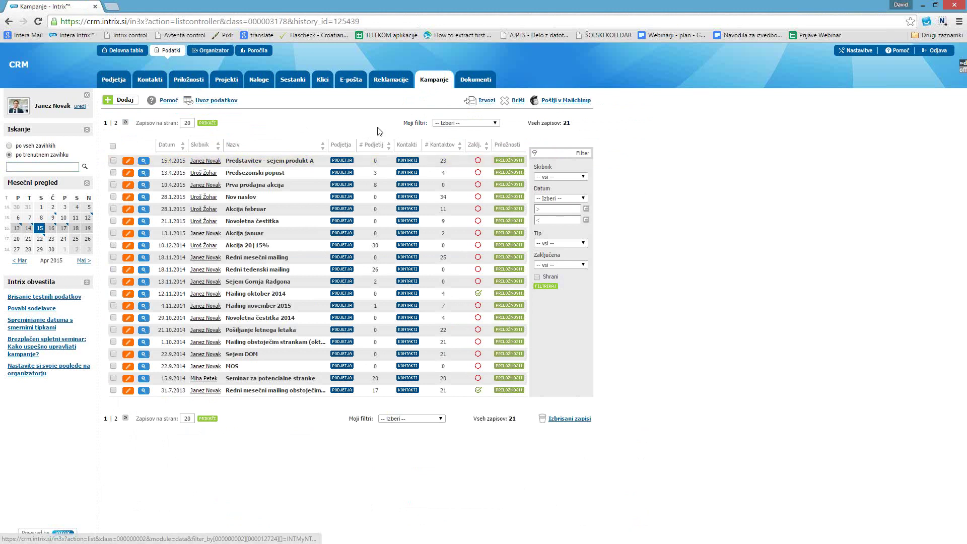
pyautogui.click(408, 163)
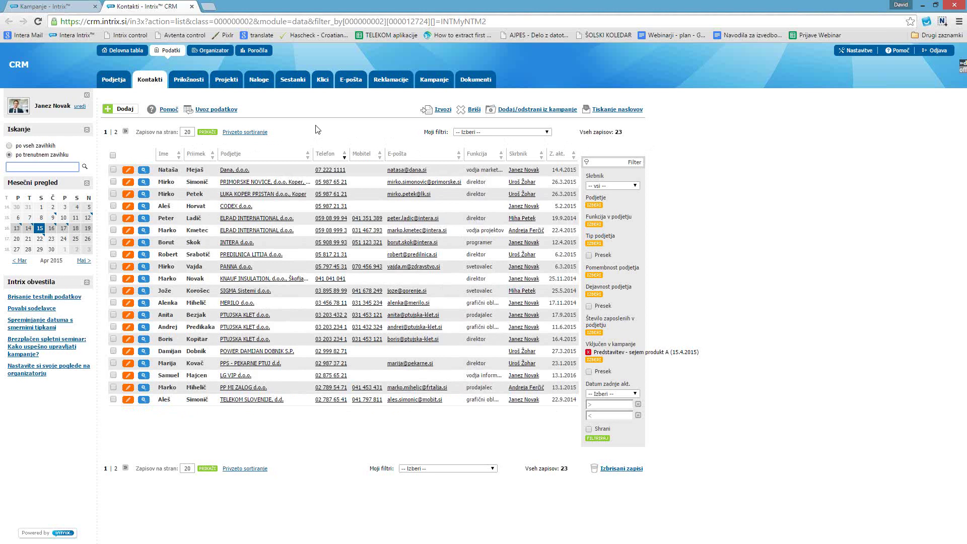
# Reload all contacts and filter them by inclusion in the campaign "Predstavitev - sejem produkt A (15.4.2015)"
pyautogui.click(151, 82)
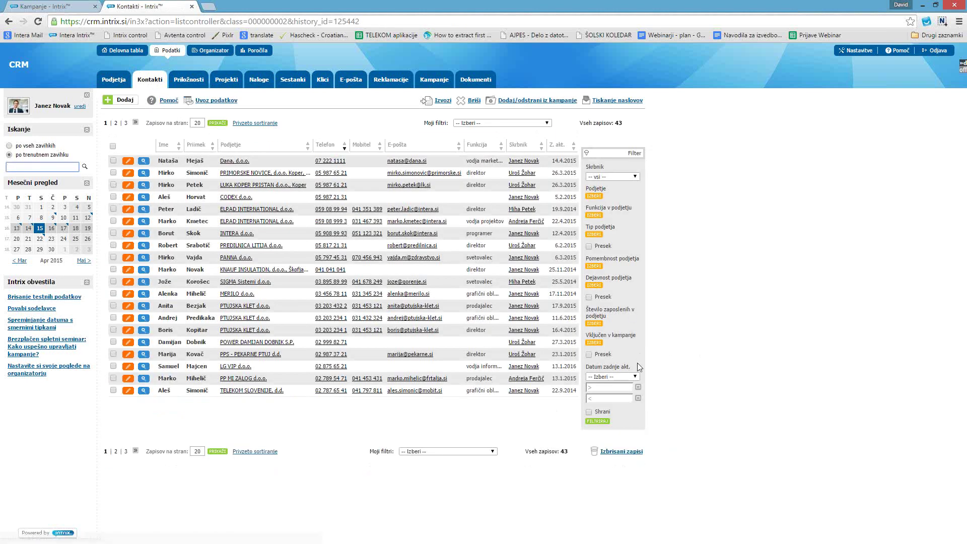
pyautogui.click(595, 344)
pyautogui.scroll(-3, 508, 432)
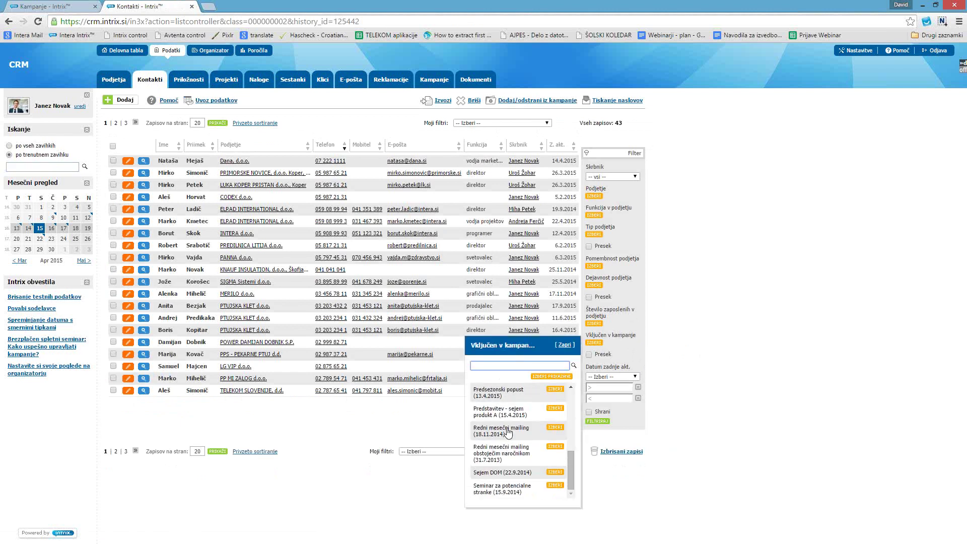
pyautogui.scroll(3, 508, 432)
pyautogui.scroll(-3, 508, 432)
pyautogui.click(555, 408)
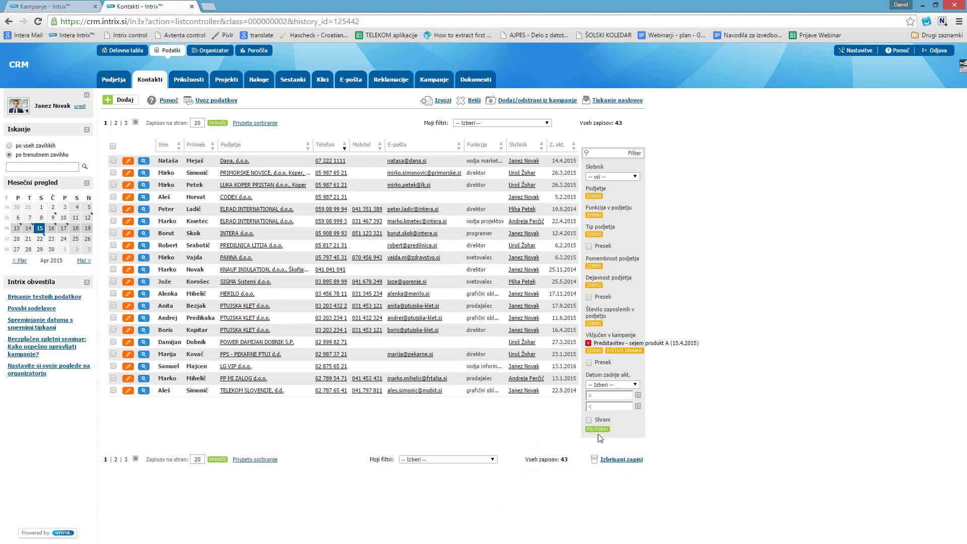
pyautogui.click(597, 430)
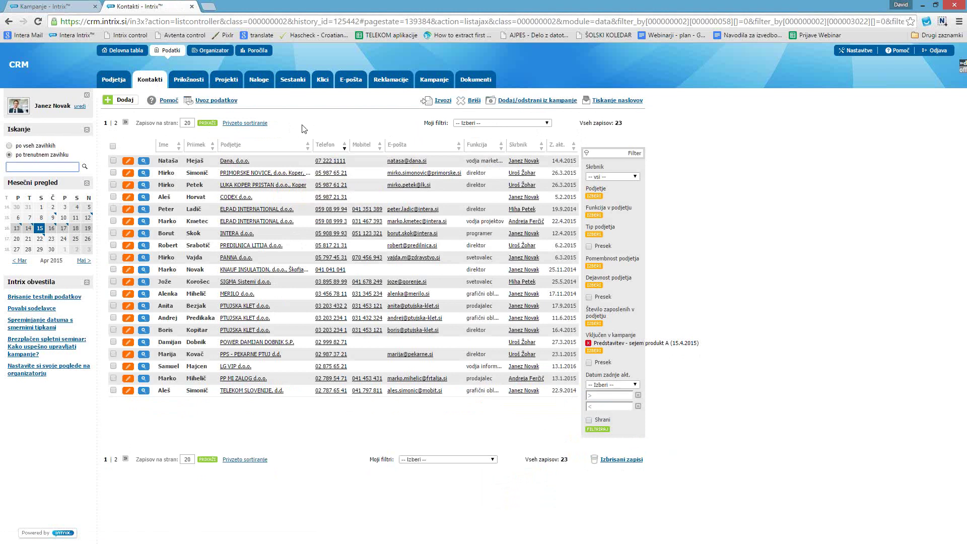
# Open a new call form for the Dana, d.o.o. contact, look over its fields, and close it without saving
pyautogui.click(266, 164)
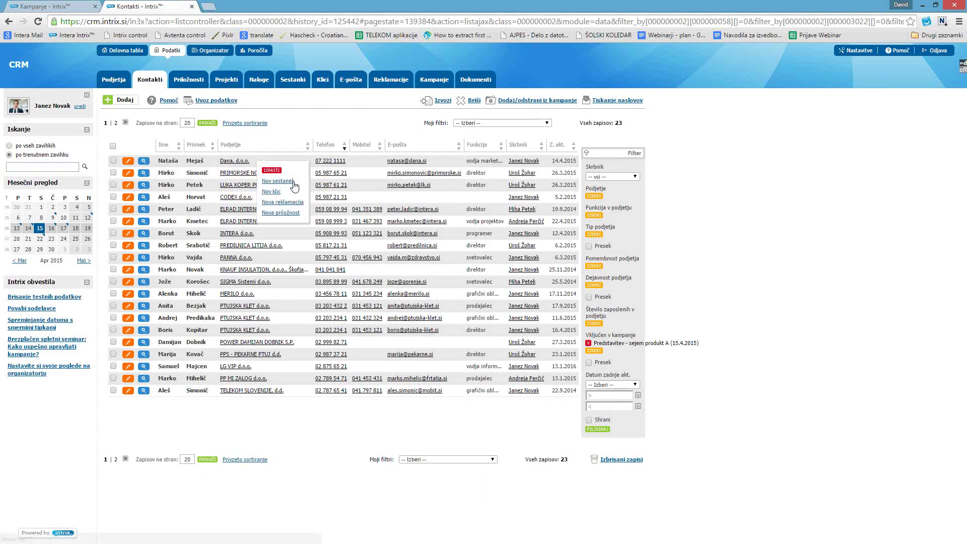
pyautogui.click(272, 194)
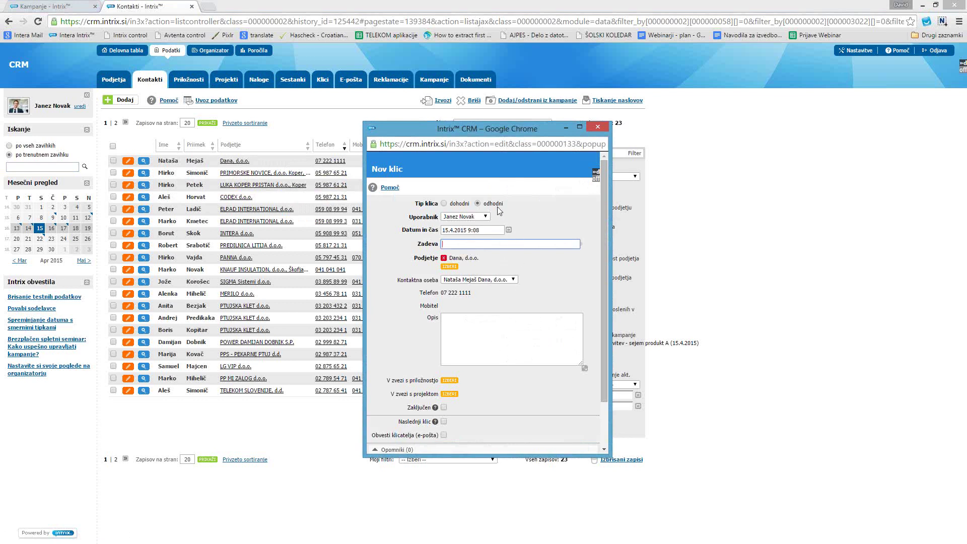
pyautogui.click(444, 203)
pyautogui.click(502, 244)
pyautogui.scroll(-1, 534, 401)
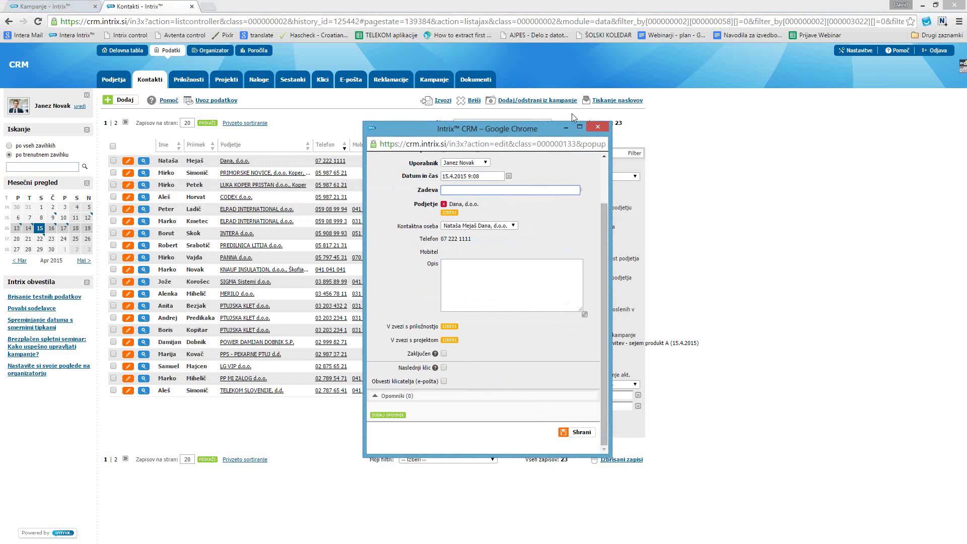
pyautogui.click(597, 127)
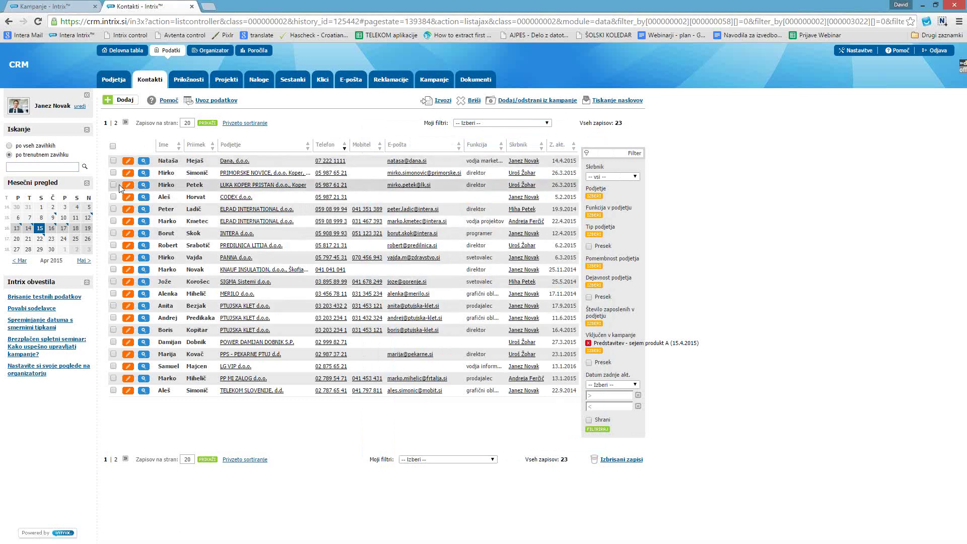
# Mark the contacts at Dana, CODEX, PREDILNICA LITIJA, PANNA and MERILO, plus both at ELRAD INTERNATIONAL
pyautogui.click(113, 160)
pyautogui.click(113, 197)
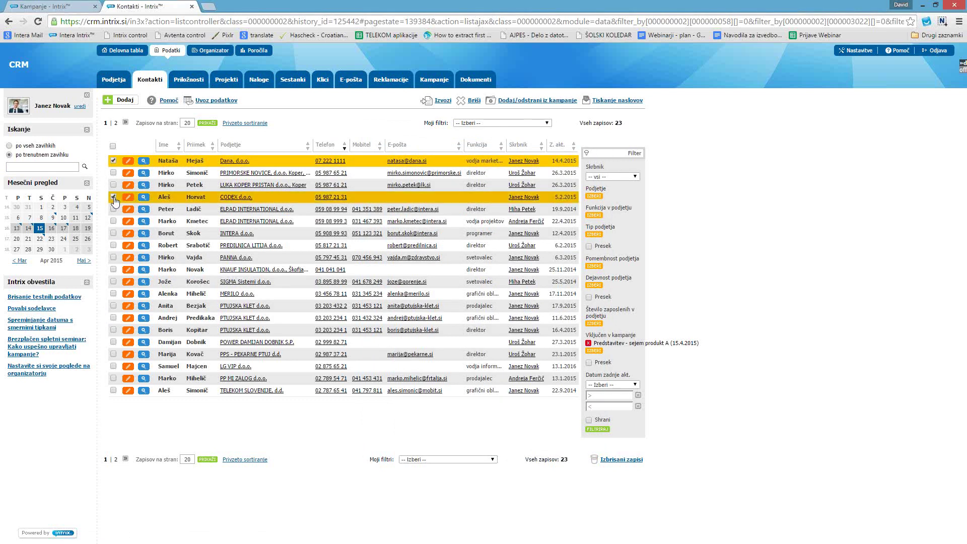
pyautogui.click(112, 209)
pyautogui.click(113, 221)
pyautogui.click(113, 246)
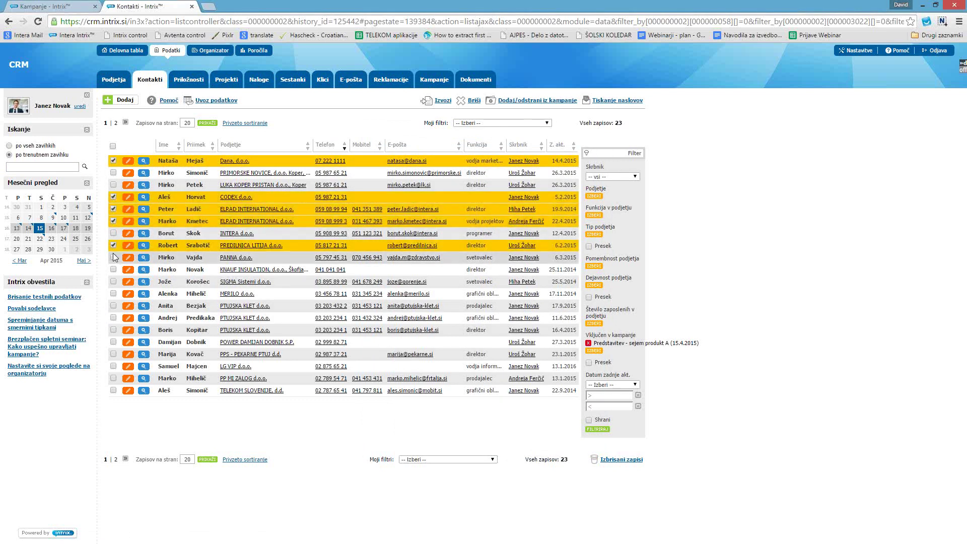
pyautogui.click(113, 257)
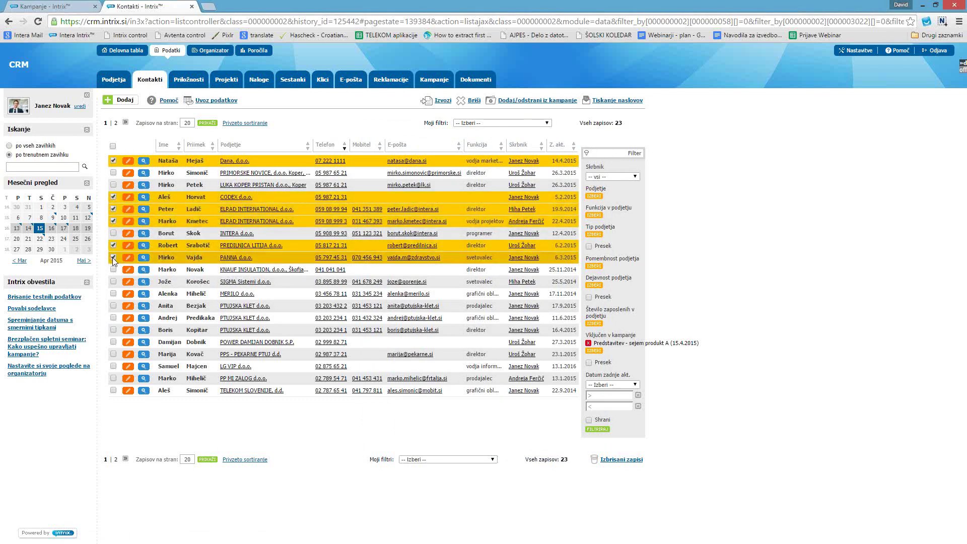
pyautogui.click(113, 293)
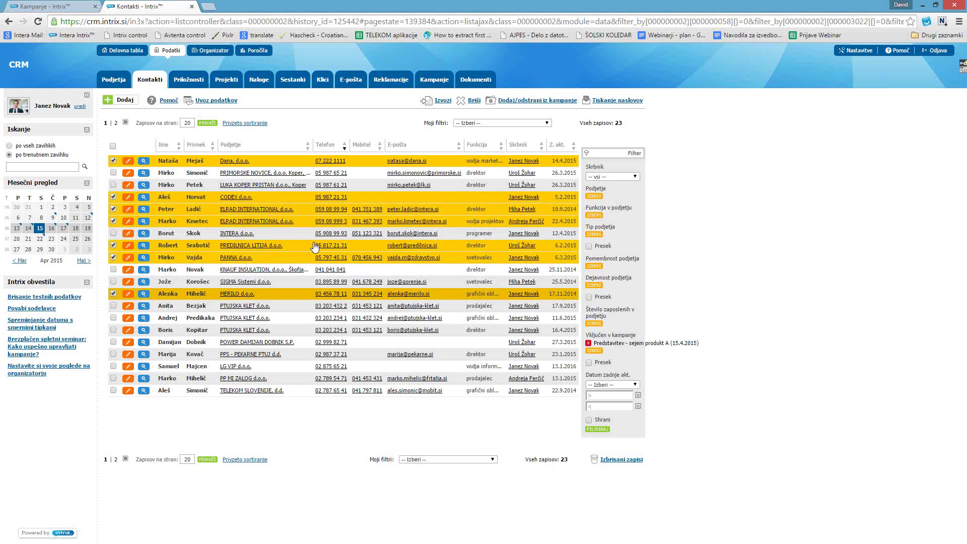
# Generate address printing for the marked records on envelopes of type C6/C5 (114mm x 229mm)
pyautogui.click(614, 102)
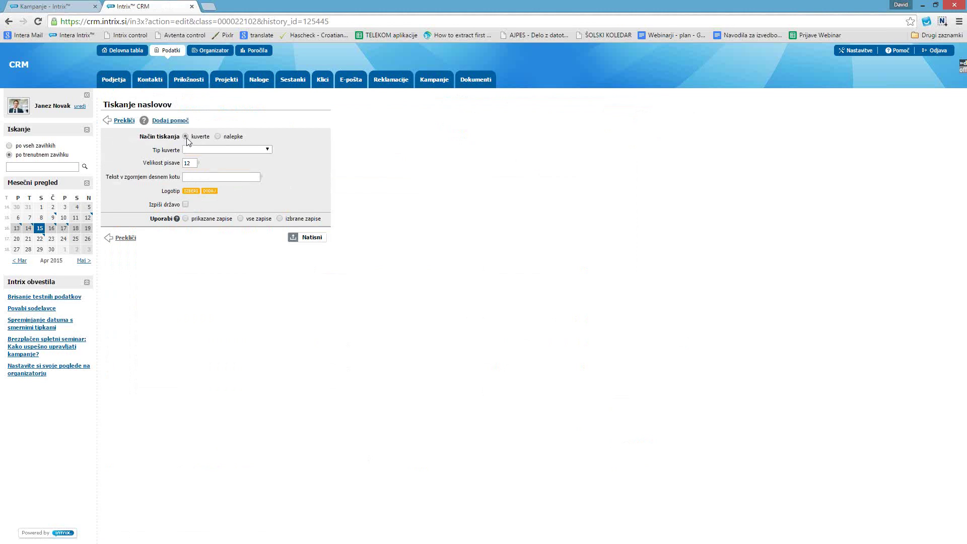
pyautogui.click(220, 150)
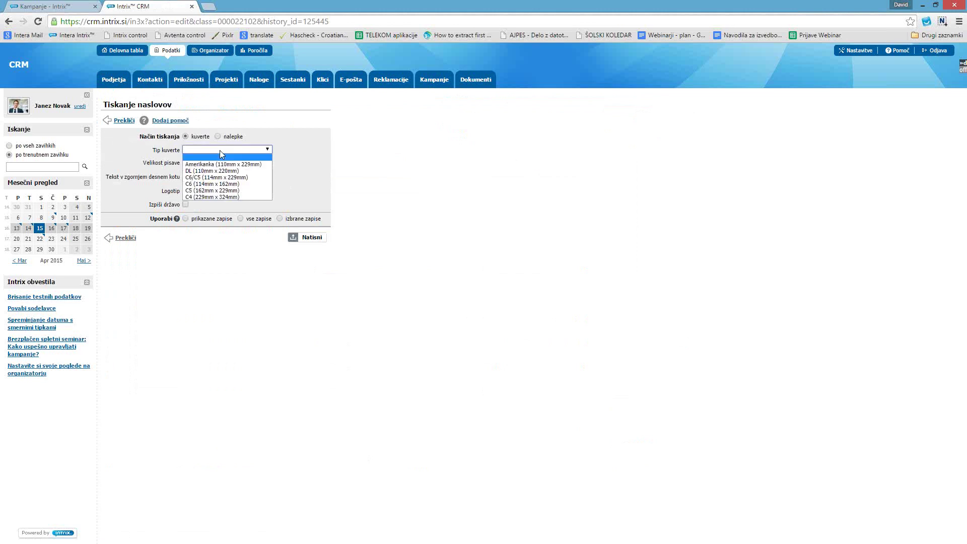
pyautogui.click(228, 178)
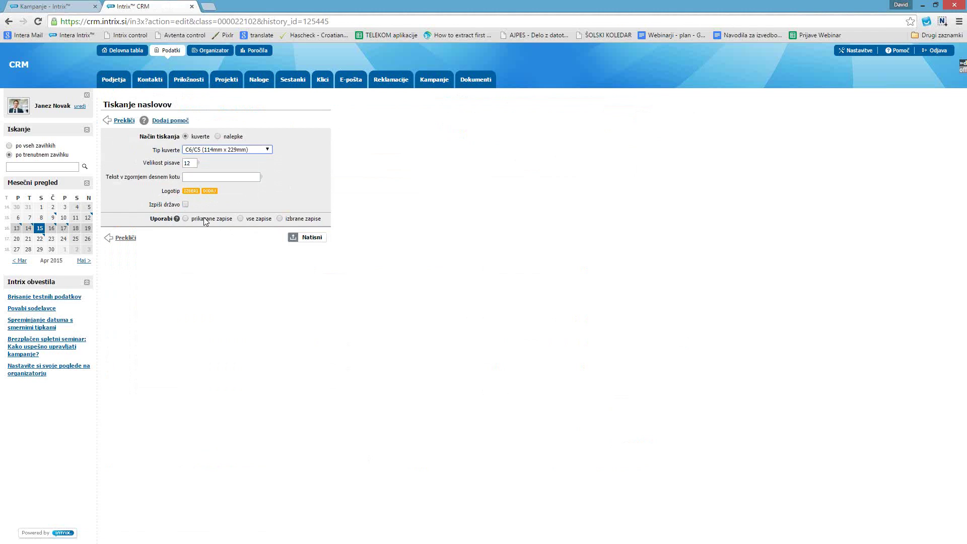
pyautogui.click(280, 218)
pyautogui.click(308, 241)
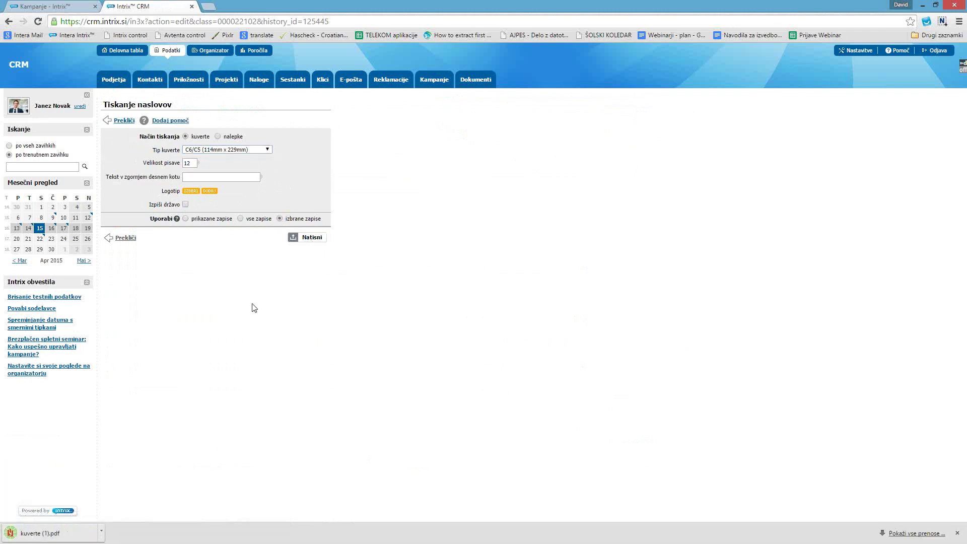
# Open the downloaded kuverte (1).pdf, examine the addresses on all envelope pages, and close the document
pyautogui.click(53, 534)
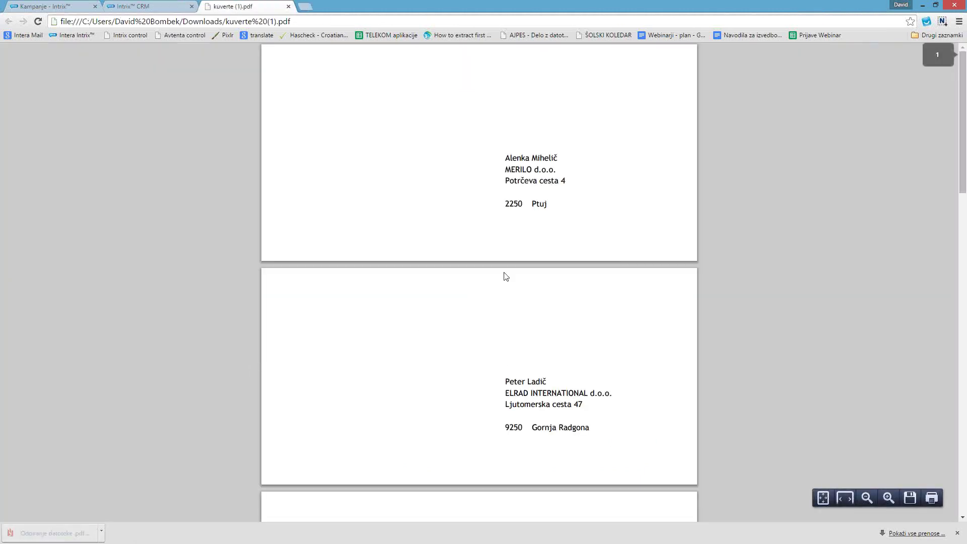
pyautogui.scroll(-9, 507, 227)
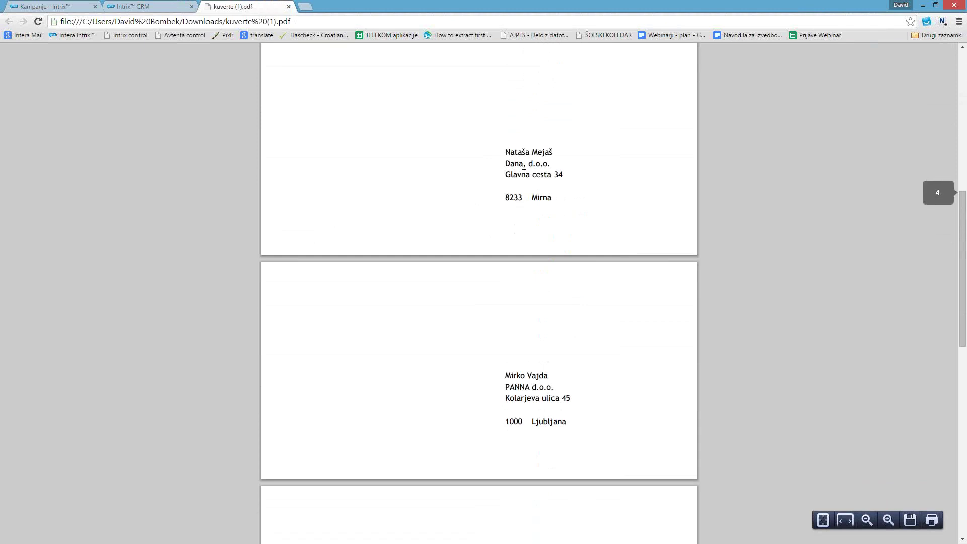
pyautogui.scroll(-8, 534, 280)
pyautogui.scroll(15, 534, 280)
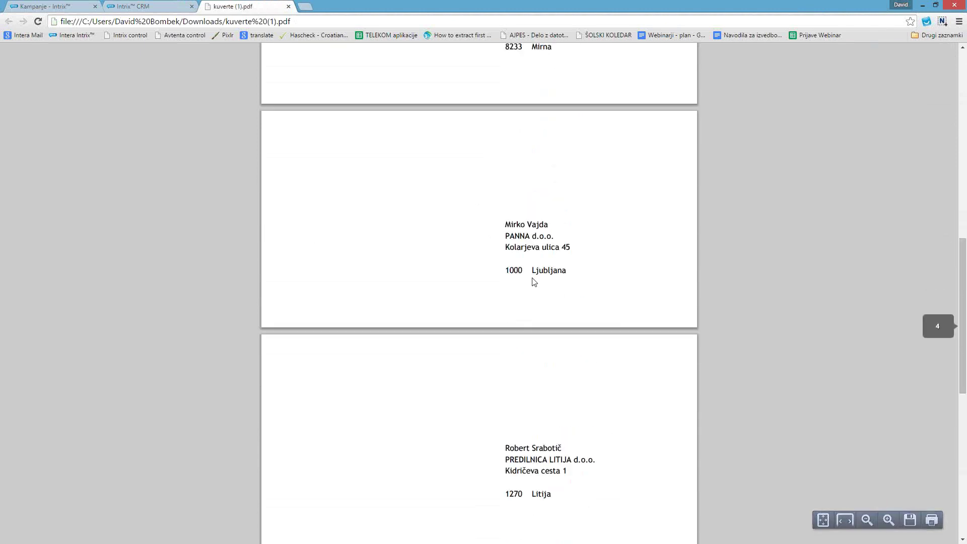
pyautogui.scroll(1, 534, 278)
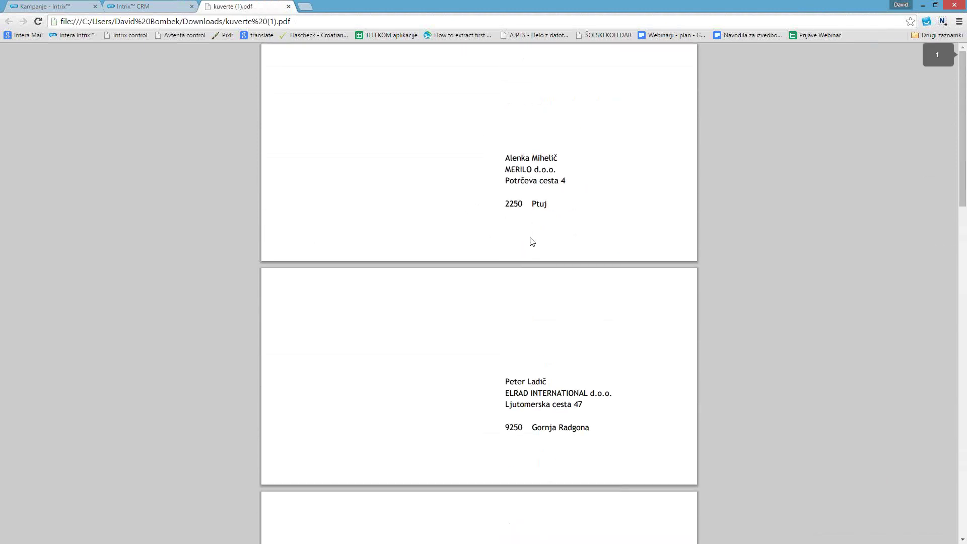
pyautogui.scroll(-19, 532, 242)
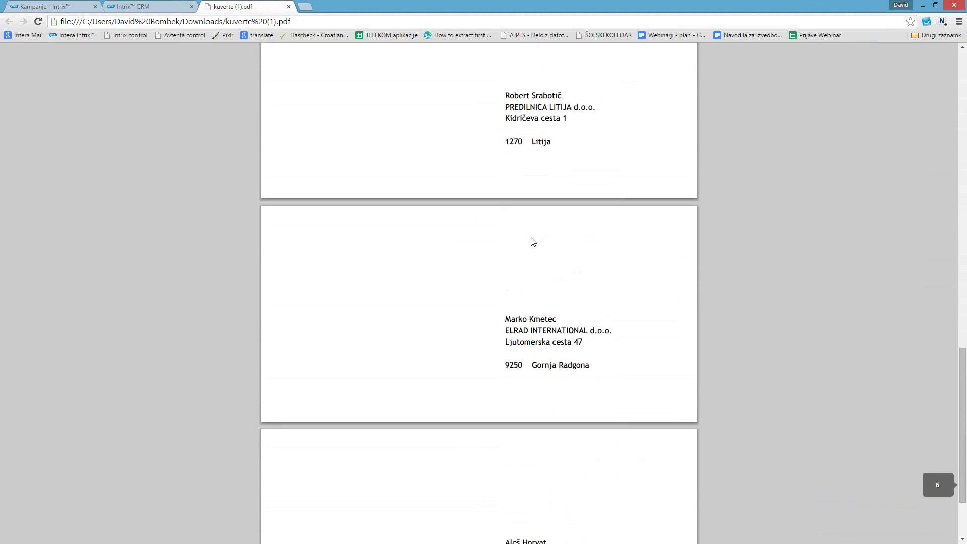
pyautogui.scroll(-2, 534, 241)
pyautogui.click(288, 6)
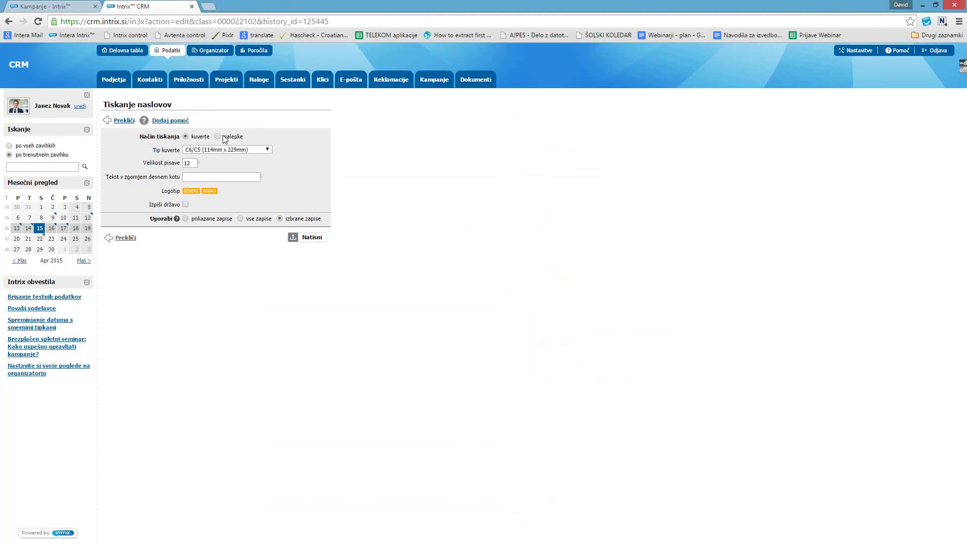
# Return to the campaign list and reopen the contacts belonging to "Predstavitev - sejem produkt A"
pyautogui.click(151, 82)
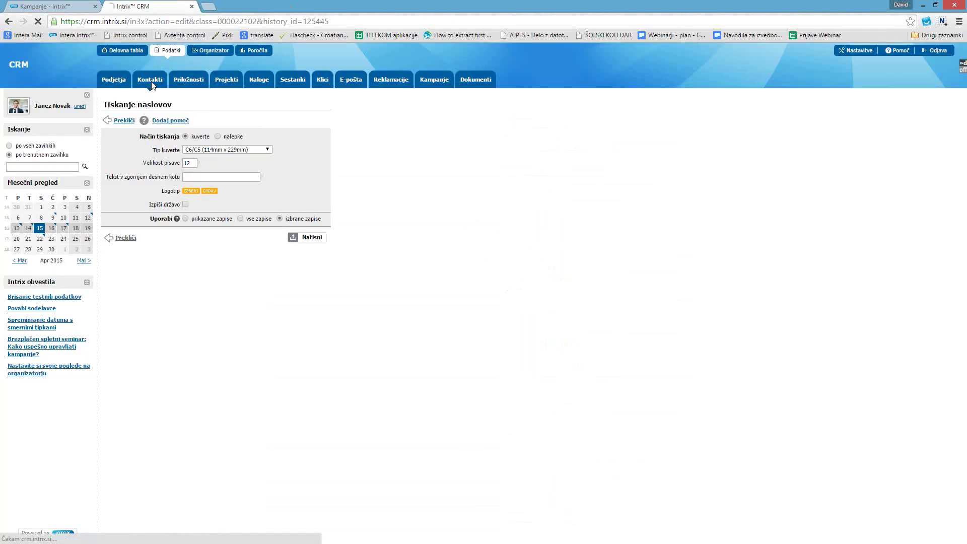
pyautogui.click(433, 83)
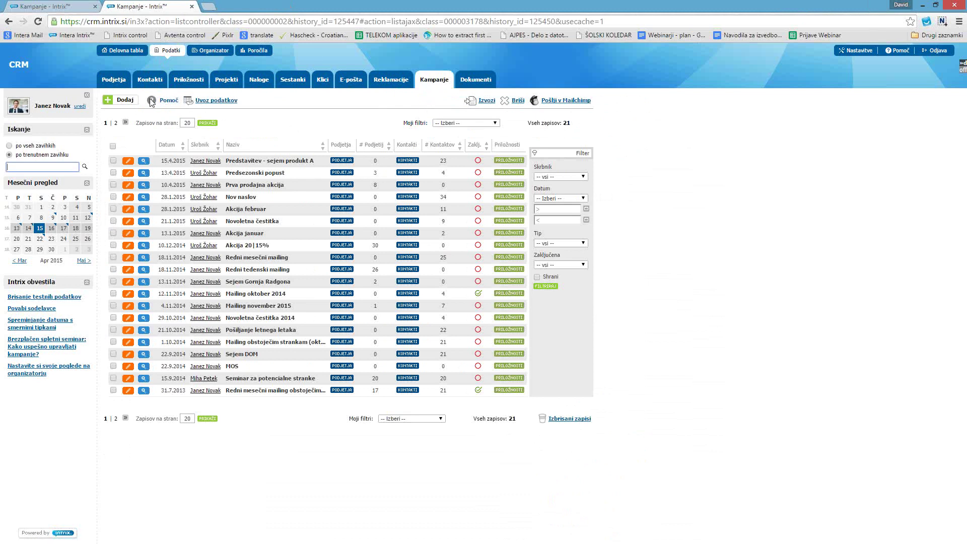
pyautogui.click(406, 160)
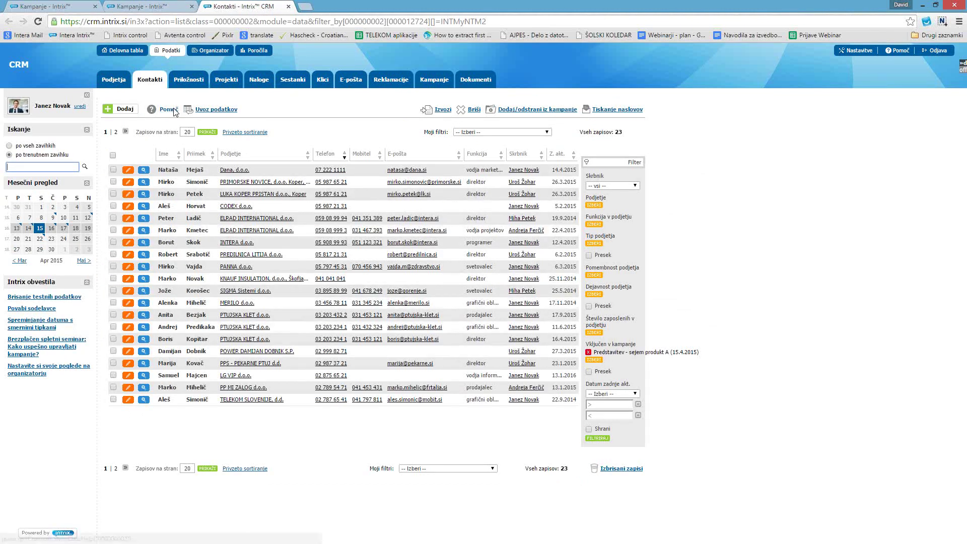
# Remove Zunanji ID, Skrbnik and Datum zadnje akt. from the contacts' Excel export properties, and close the export window without exporting
pyautogui.click(442, 109)
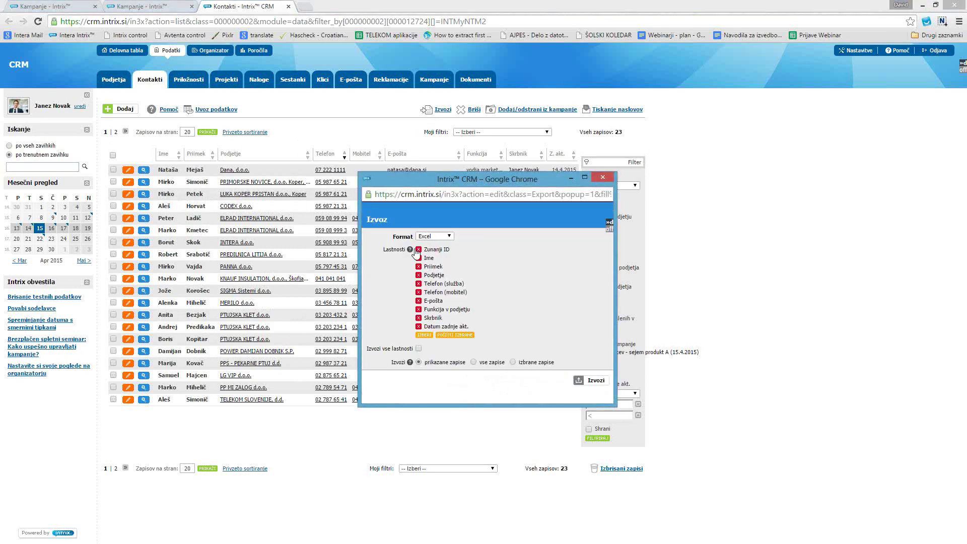
pyautogui.click(419, 249)
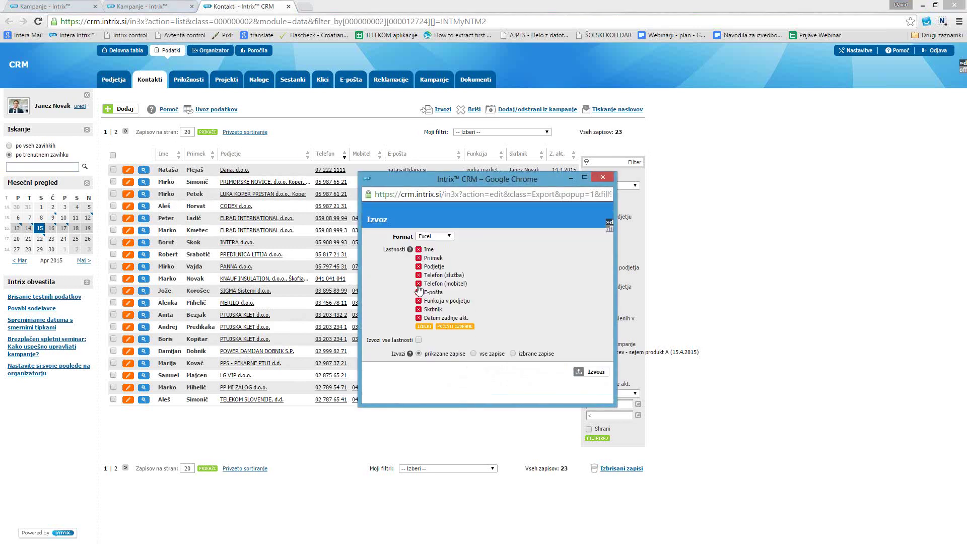
pyautogui.click(418, 310)
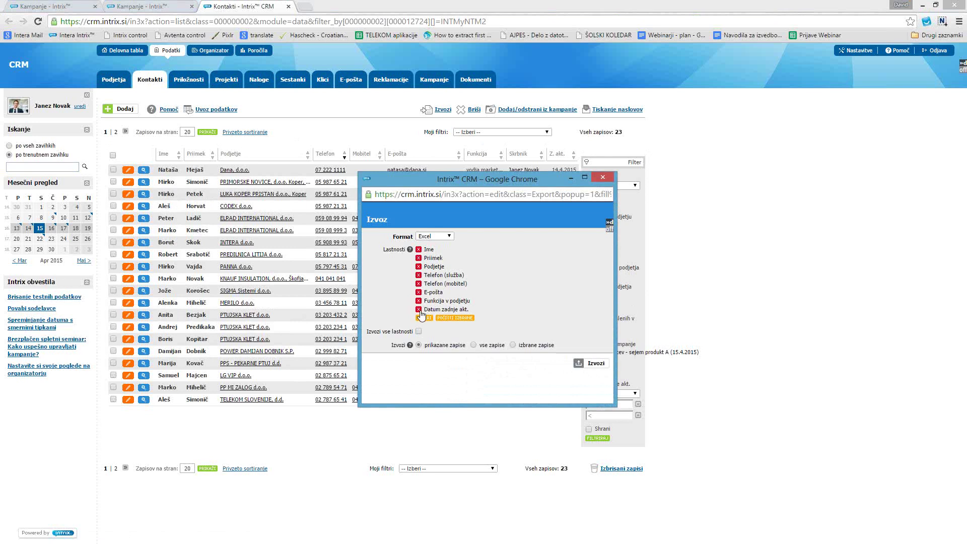
pyautogui.click(418, 309)
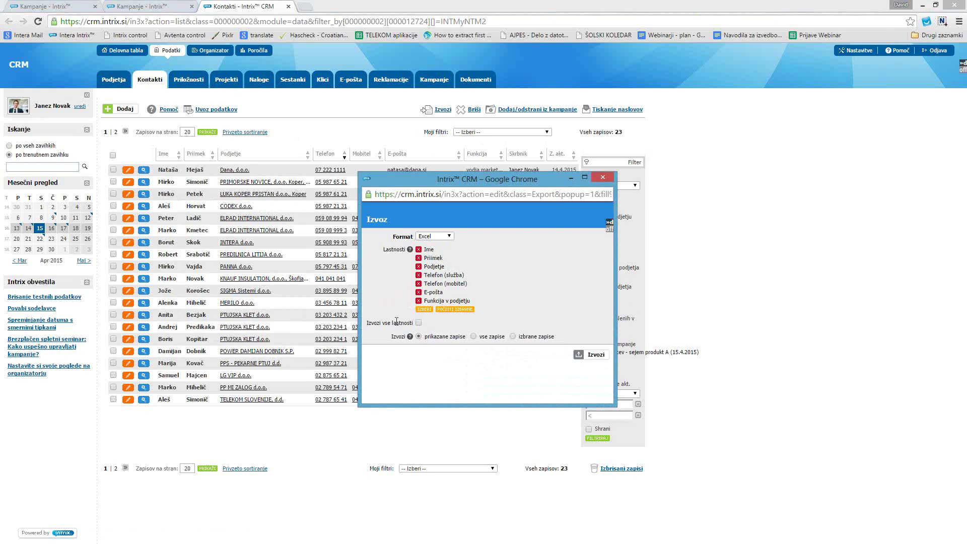
pyautogui.moveTo(535, 180); pyautogui.dragTo(395, 206)
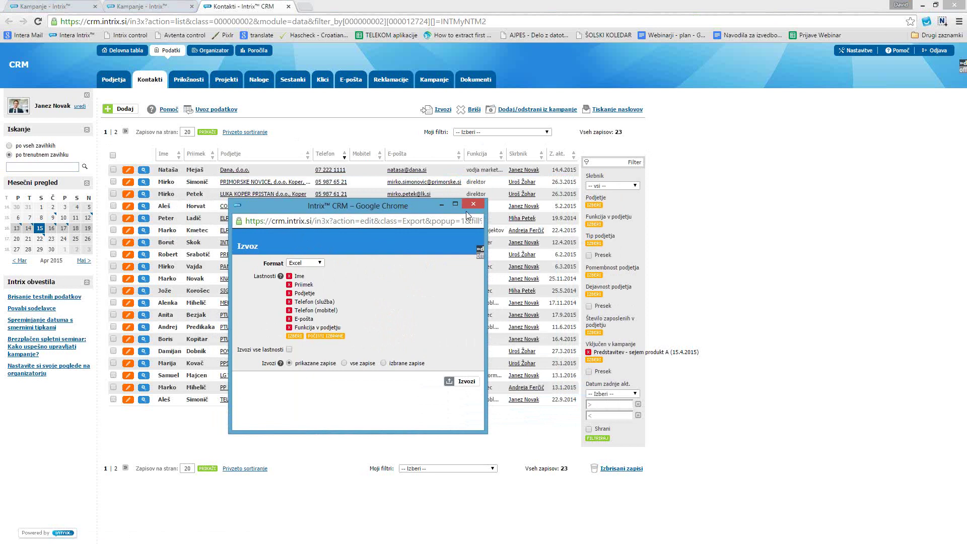
pyautogui.click(473, 205)
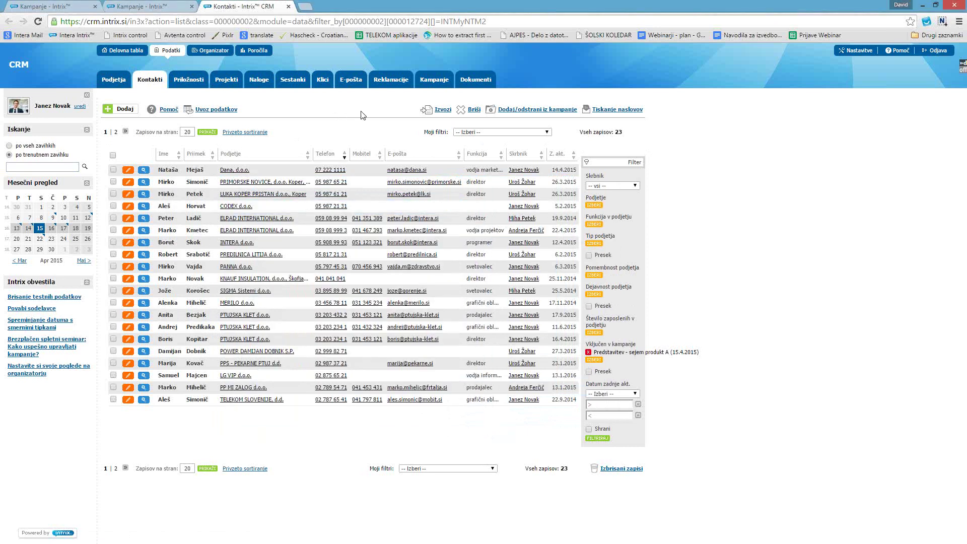
# Transfer the contacts of campaign "Predstavitev - sejem produkt A" to the Mailchimp mailing list Testna lista
pyautogui.click(433, 80)
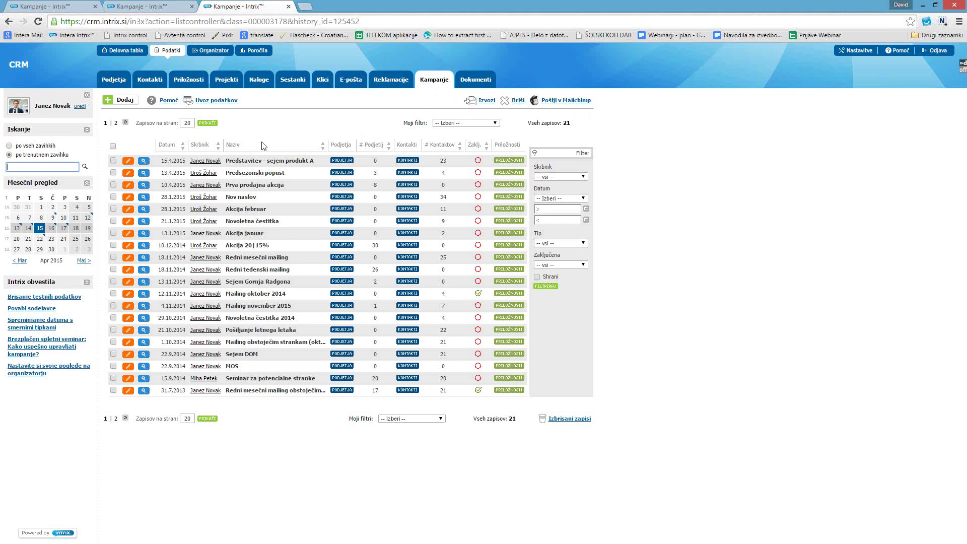
pyautogui.click(113, 161)
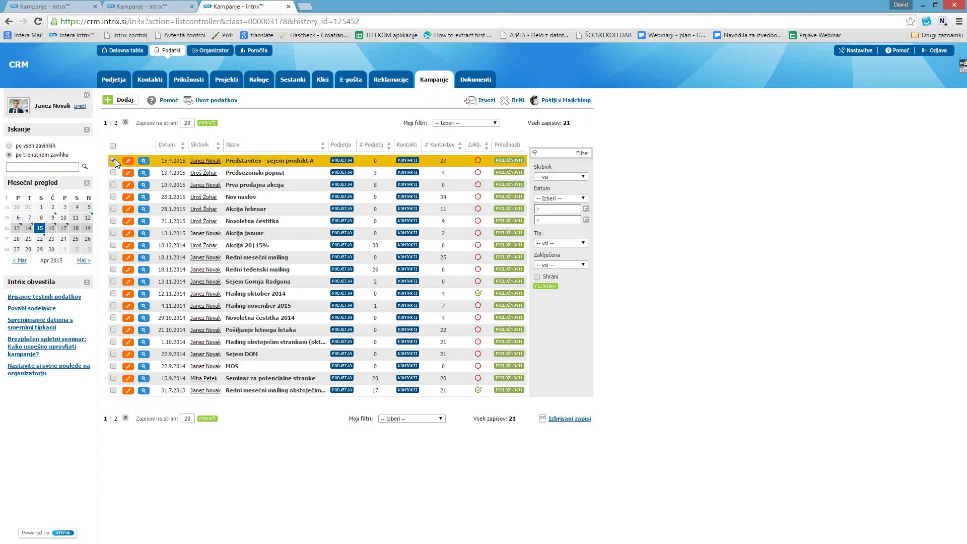
pyautogui.click(559, 103)
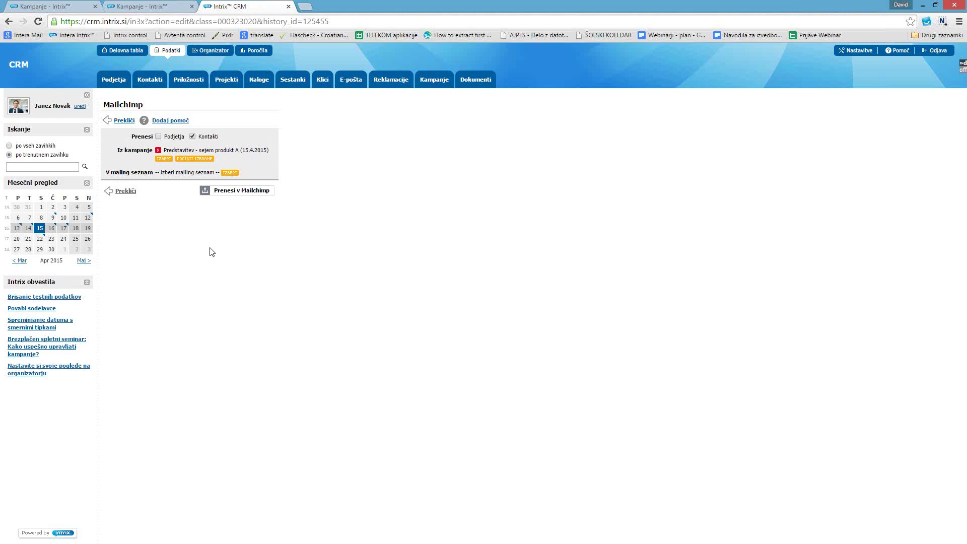
pyautogui.click(229, 173)
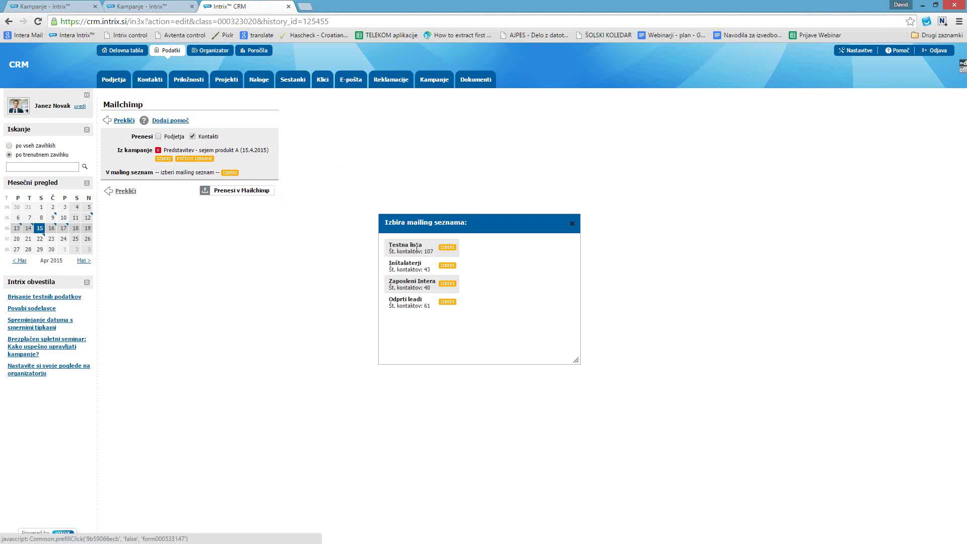
pyautogui.click(446, 247)
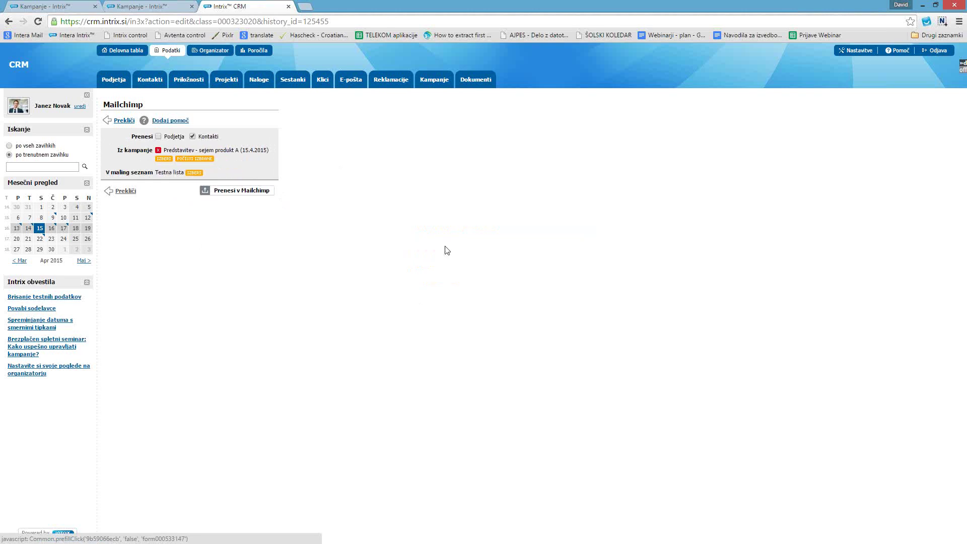
pyautogui.click(231, 193)
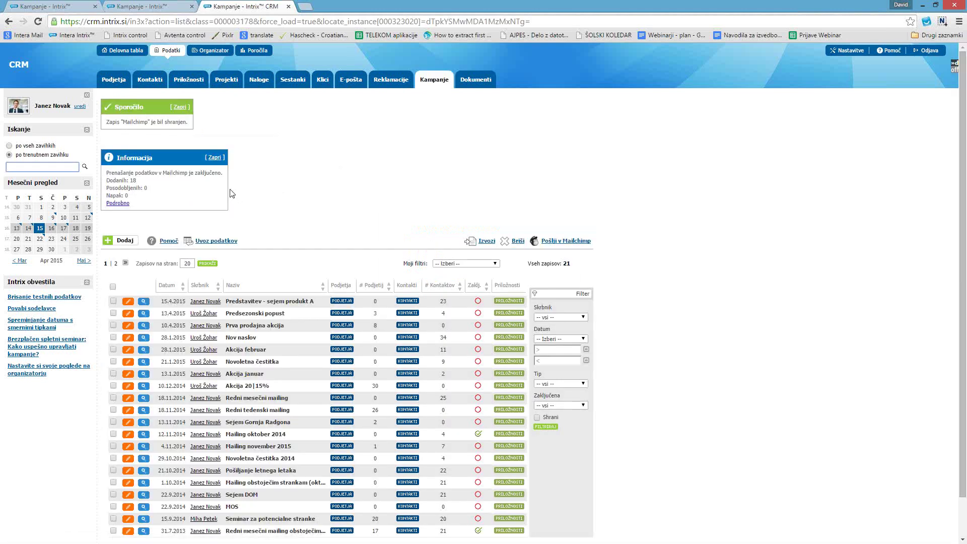
# Examine the added and updated record counts in the Mailchimp transfer report, and dismiss both notices
pyautogui.click(180, 107)
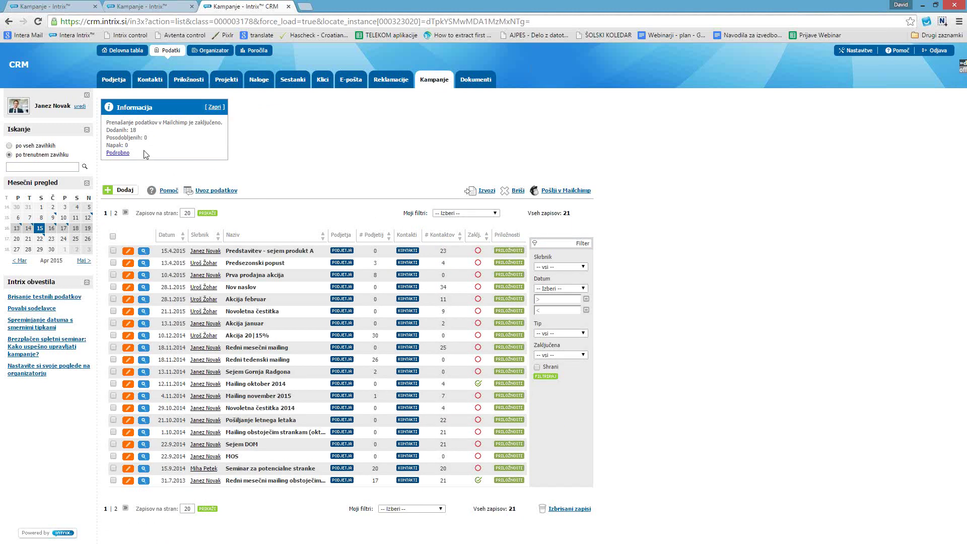
pyautogui.tripleClick(126, 130)
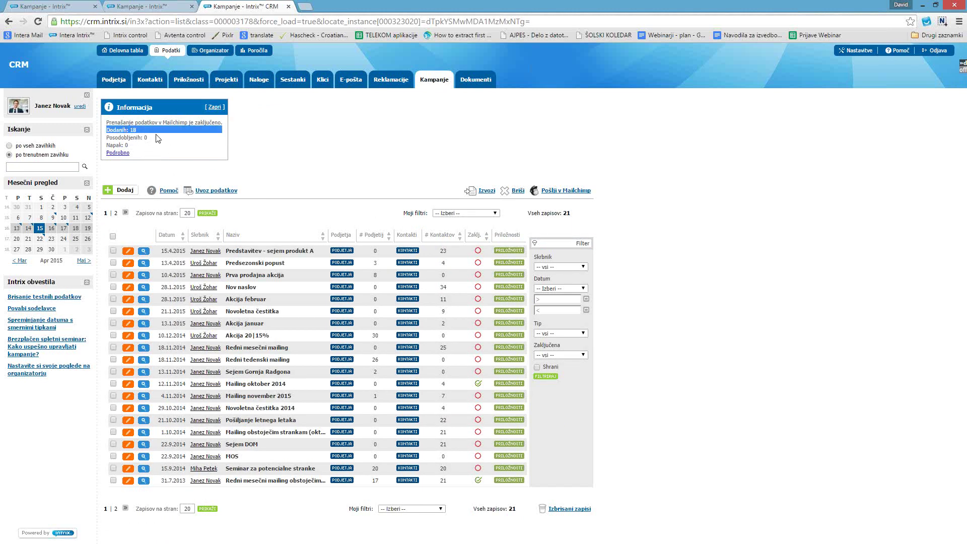
pyautogui.click(275, 142)
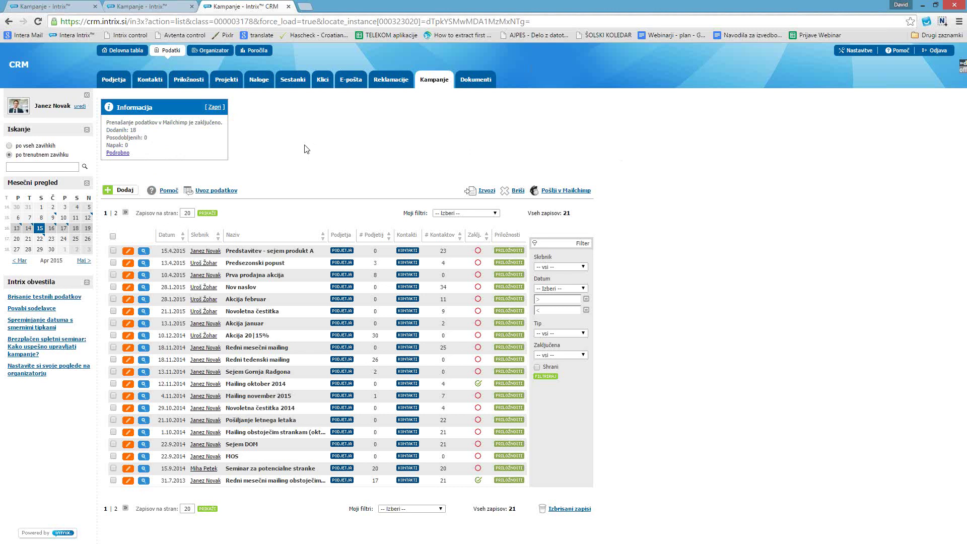
pyautogui.tripleClick(126, 138)
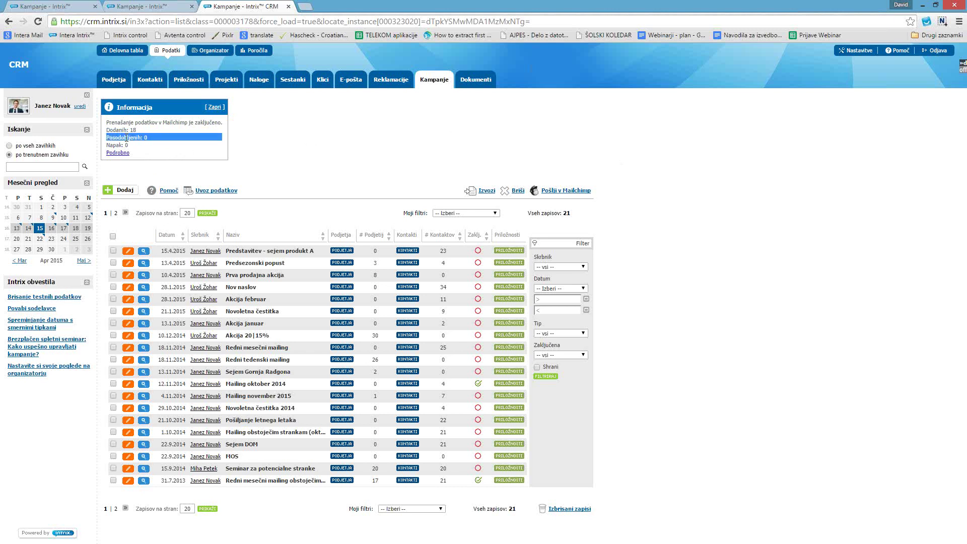
pyautogui.click(215, 108)
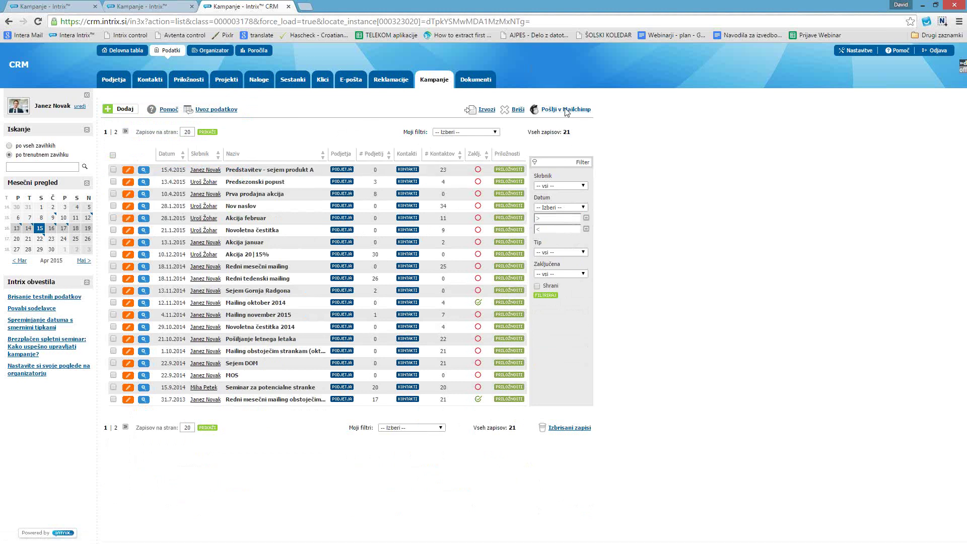
# Link the campaign "Predstavitev - sejem produkt A" to the Mailchimp campaign "Test povezave Mailchimp - Intrix" and save it
pyautogui.click(144, 170)
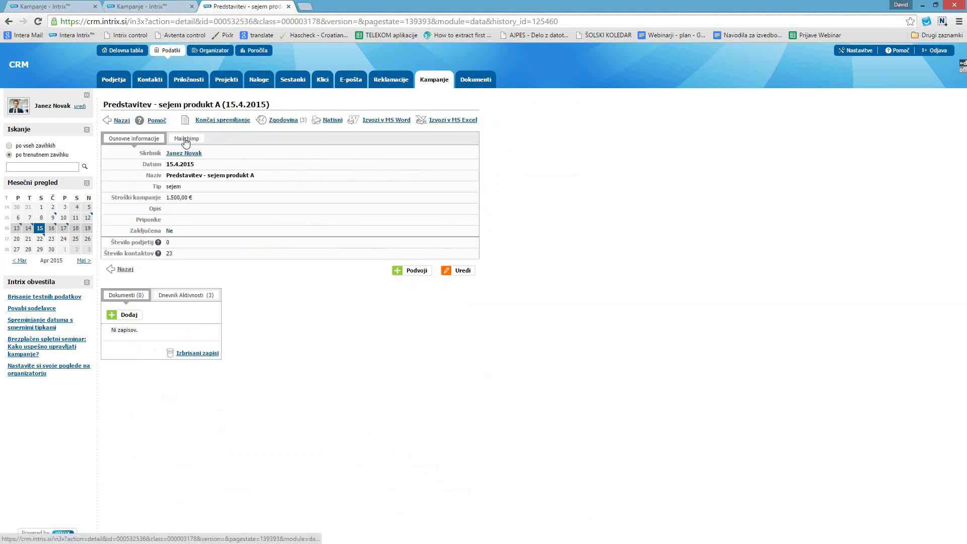
pyautogui.click(186, 140)
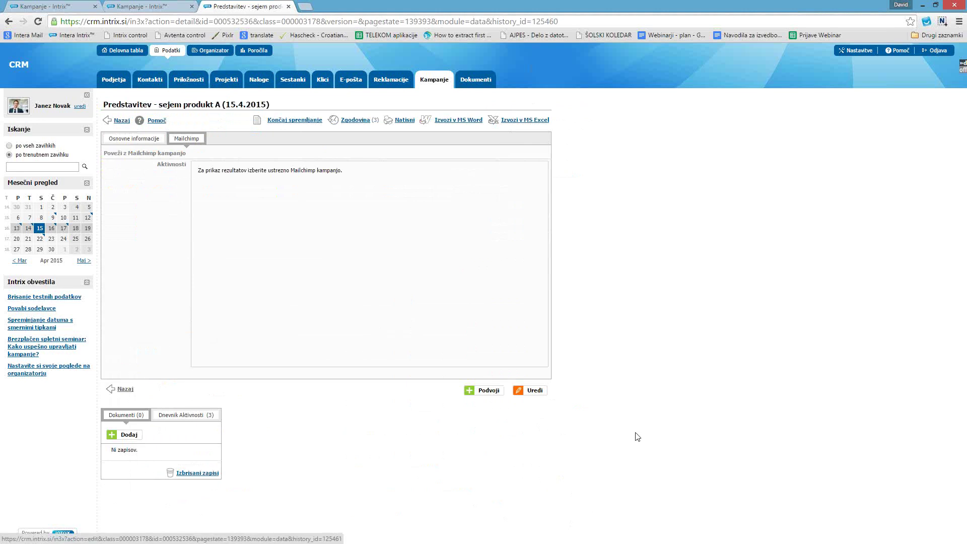
pyautogui.click(529, 391)
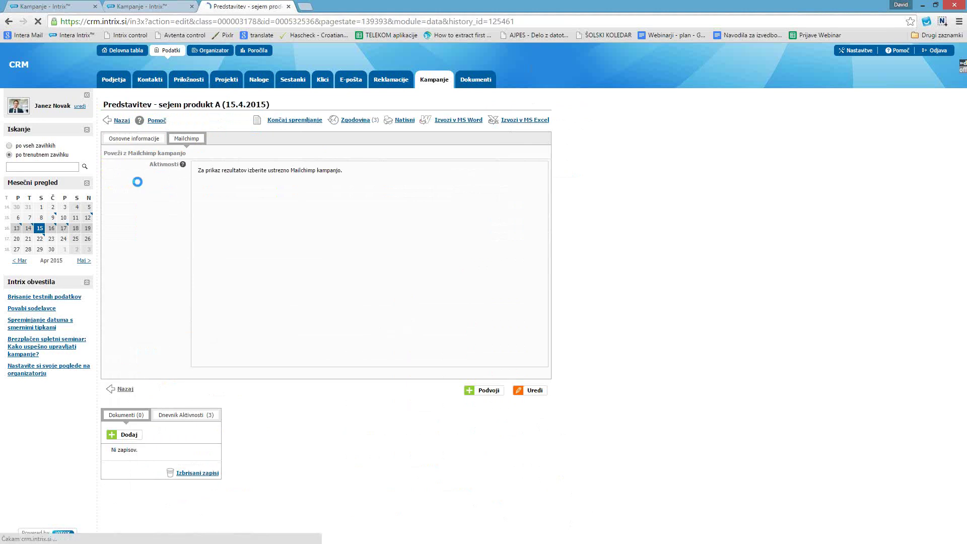
pyautogui.click(179, 137)
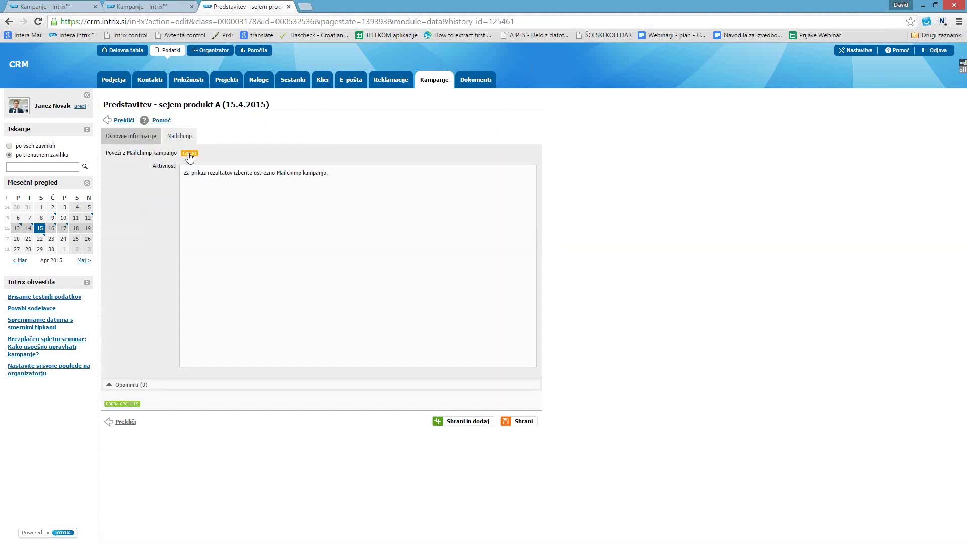
pyautogui.click(189, 154)
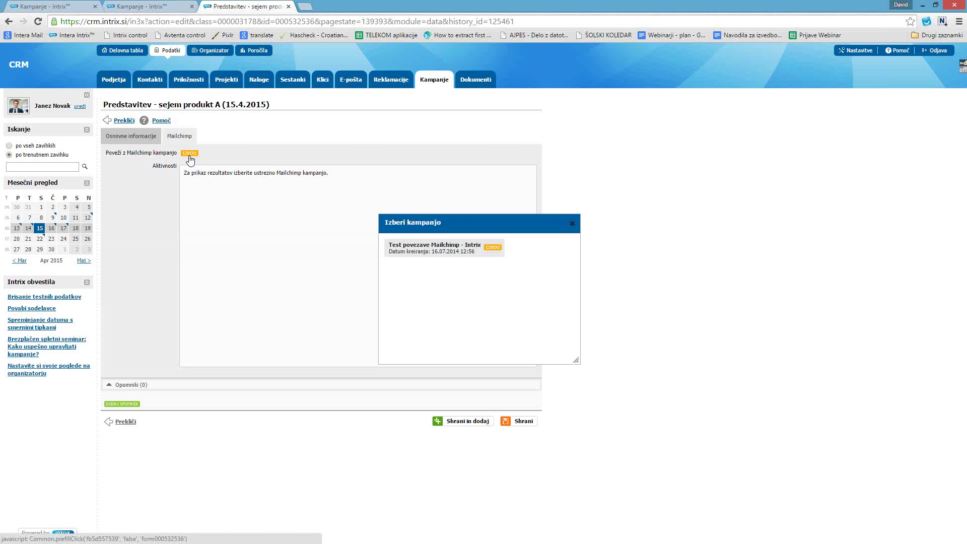
pyautogui.click(492, 248)
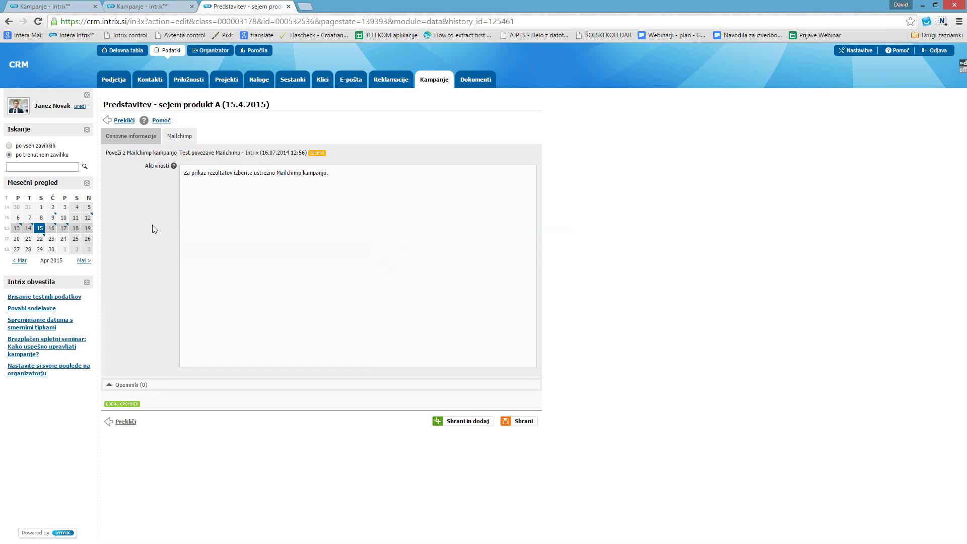
pyautogui.click(522, 421)
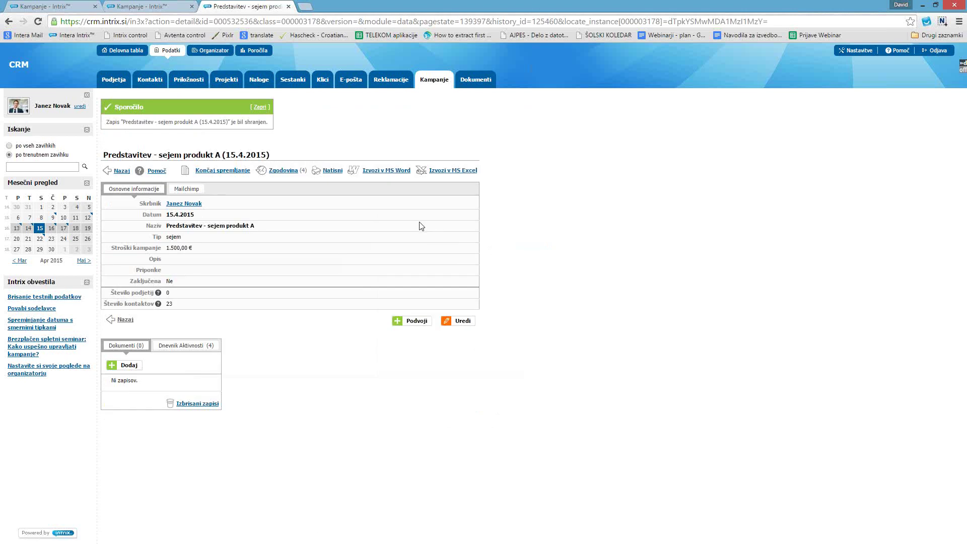
pyautogui.click(260, 107)
# Examine the campaign's Mailchimp activity, comparing the email opens and link clicks with their person counts and latest dates
pyautogui.click(184, 142)
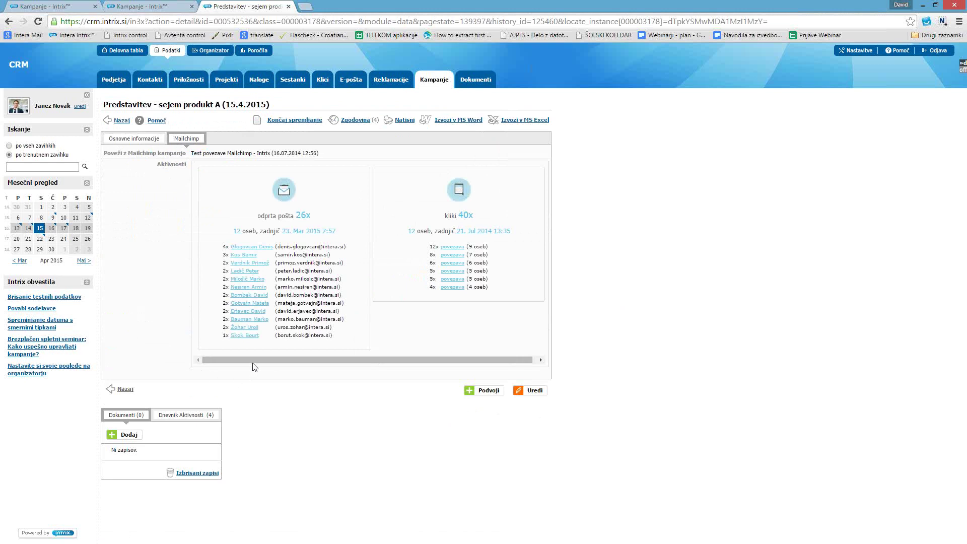
pyautogui.moveTo(258, 361); pyautogui.dragTo(244, 364)
pyautogui.tripleClick(304, 216)
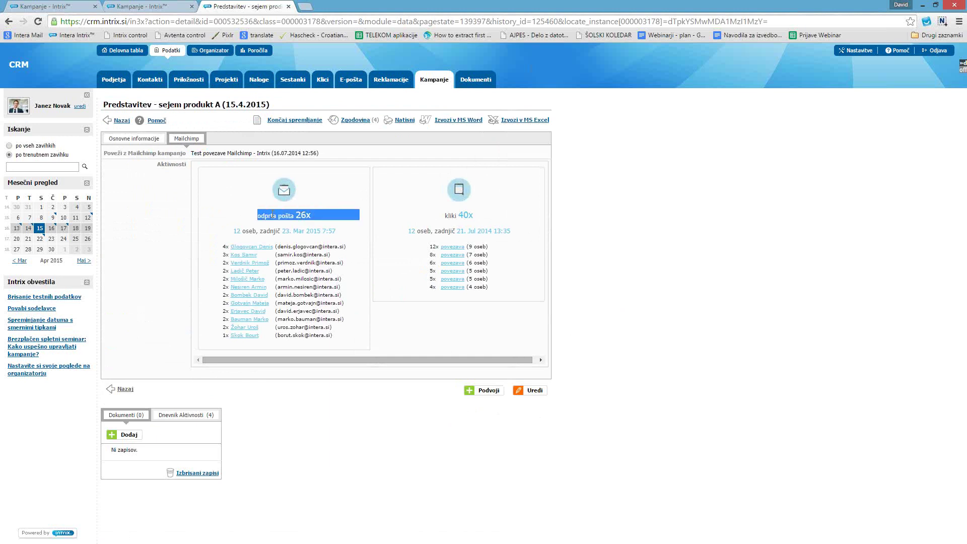
pyautogui.click(304, 215)
pyautogui.moveTo(233, 231); pyautogui.dragTo(332, 234)
pyautogui.click(331, 233)
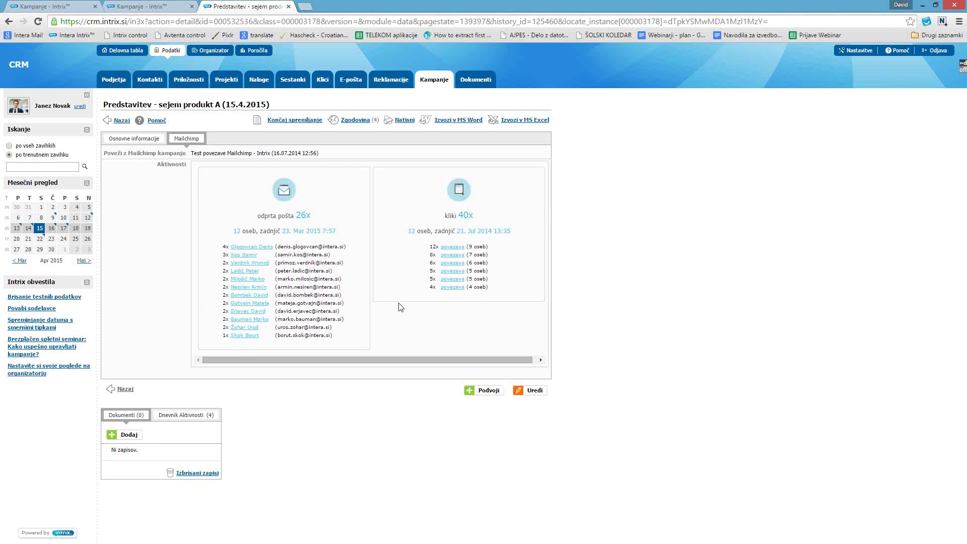
pyautogui.tripleClick(461, 215)
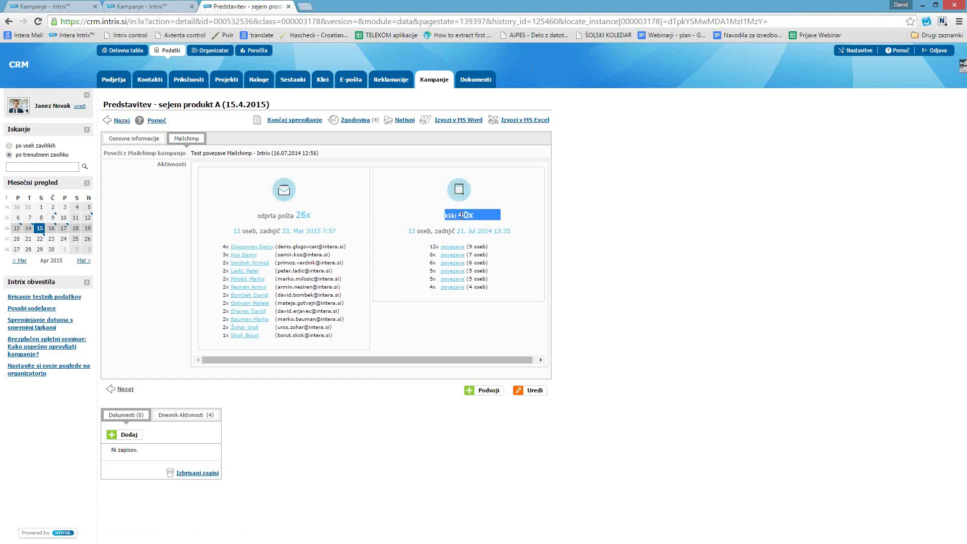
pyautogui.click(514, 217)
pyautogui.moveTo(407, 230); pyautogui.dragTo(495, 232)
pyautogui.click(508, 257)
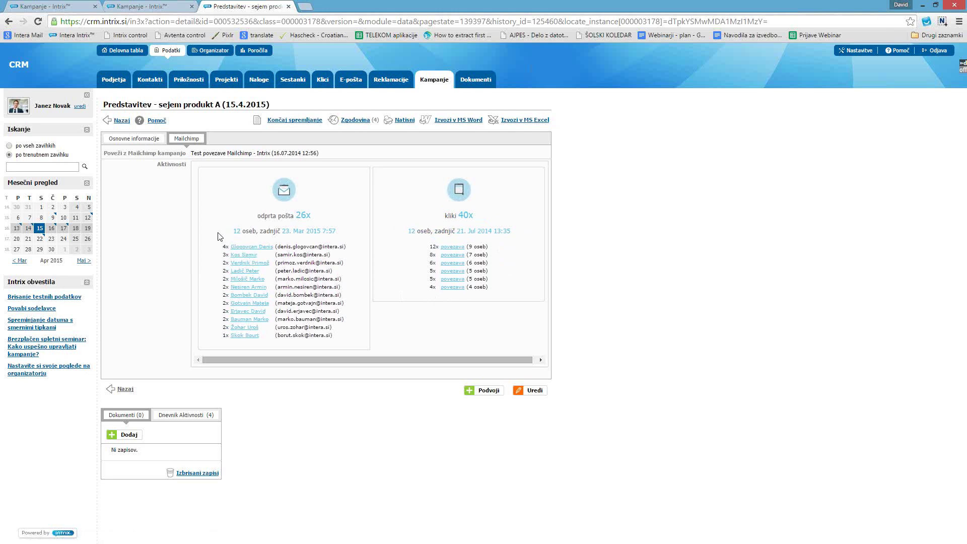
# Open the contact with the most email opens, examine their MailChimp activity history, and return to the campaign list
pyautogui.click(247, 251)
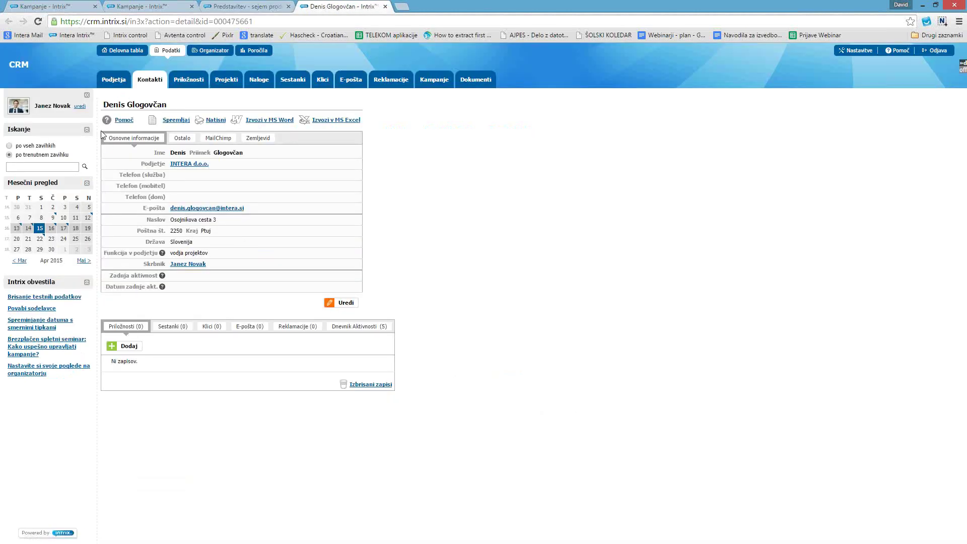
pyautogui.click(220, 138)
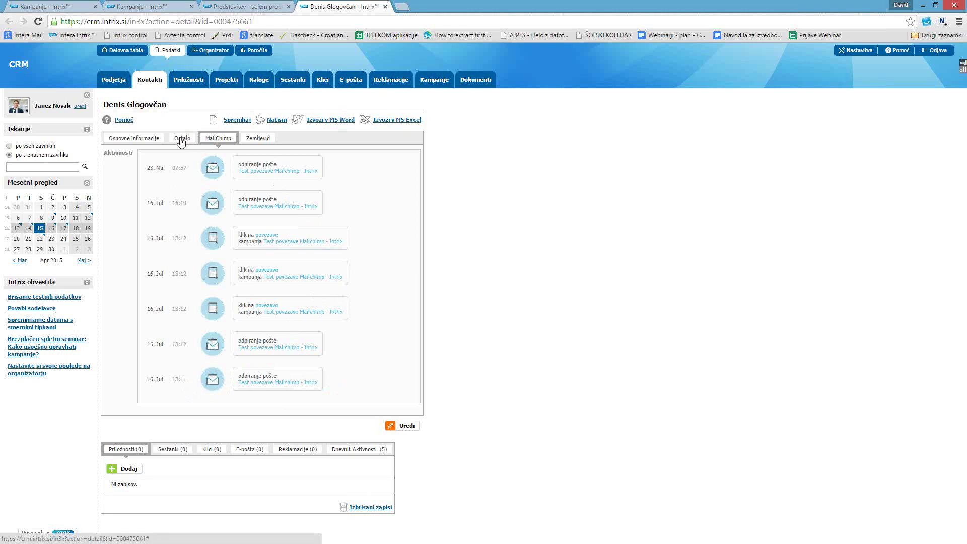
pyautogui.click(437, 83)
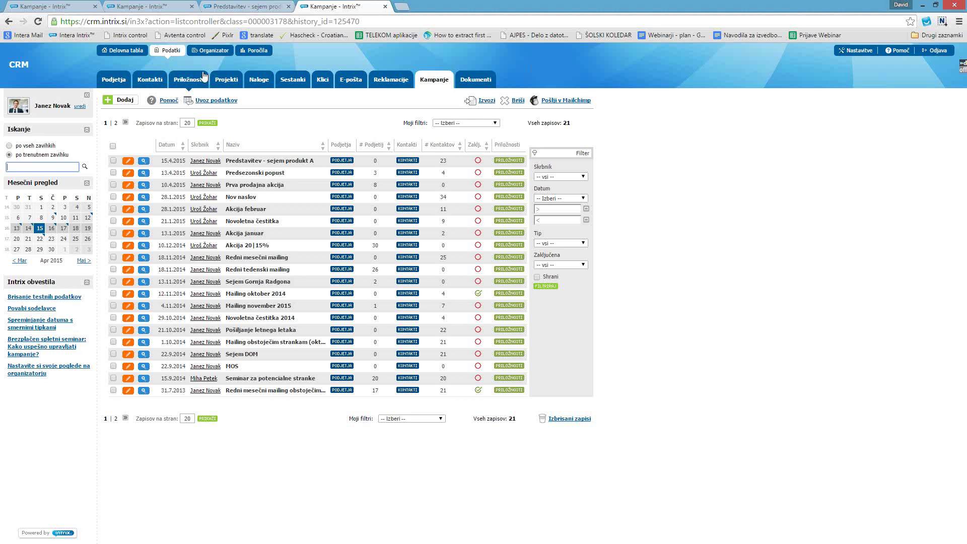
# Start a new opportunity record and name it "Povpraševanje za nakup"
pyautogui.click(194, 83)
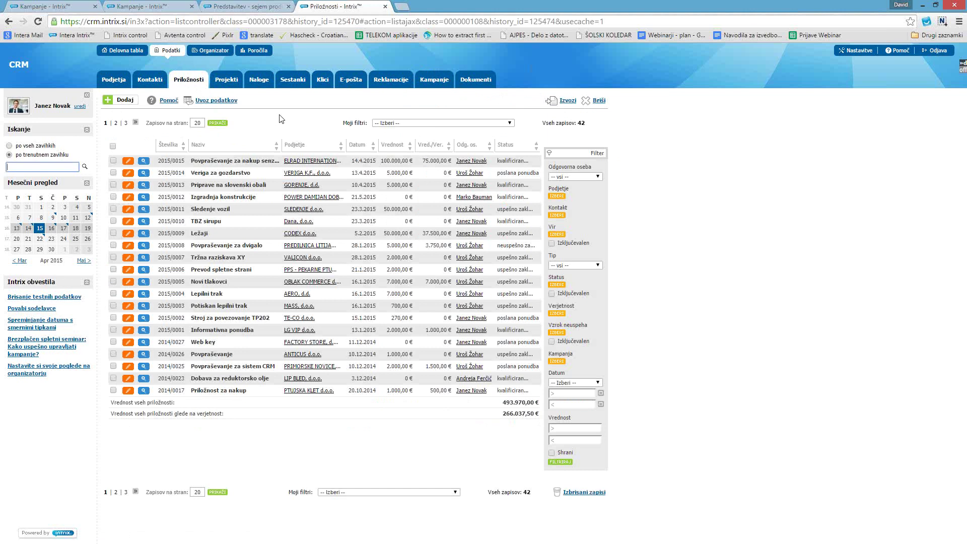
pyautogui.click(121, 100)
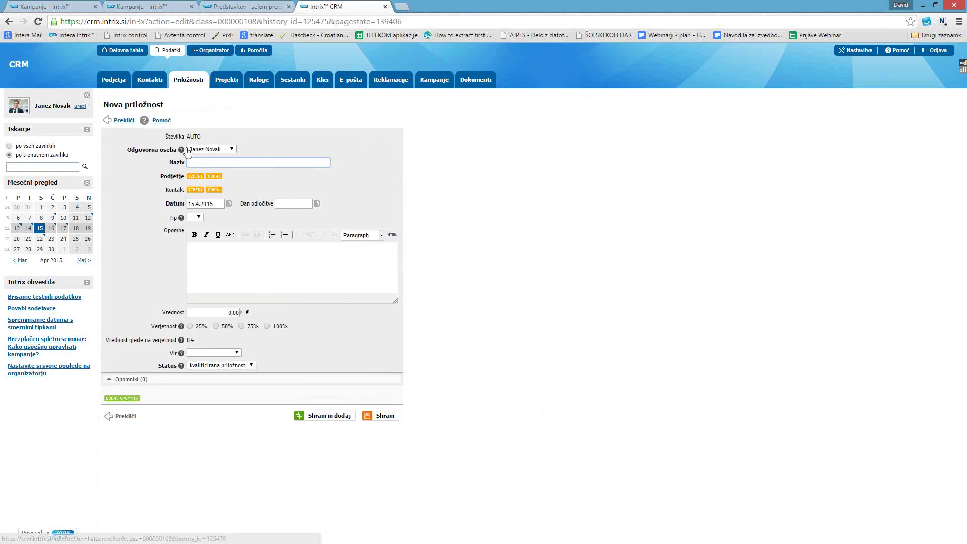
pyautogui.click(212, 162)
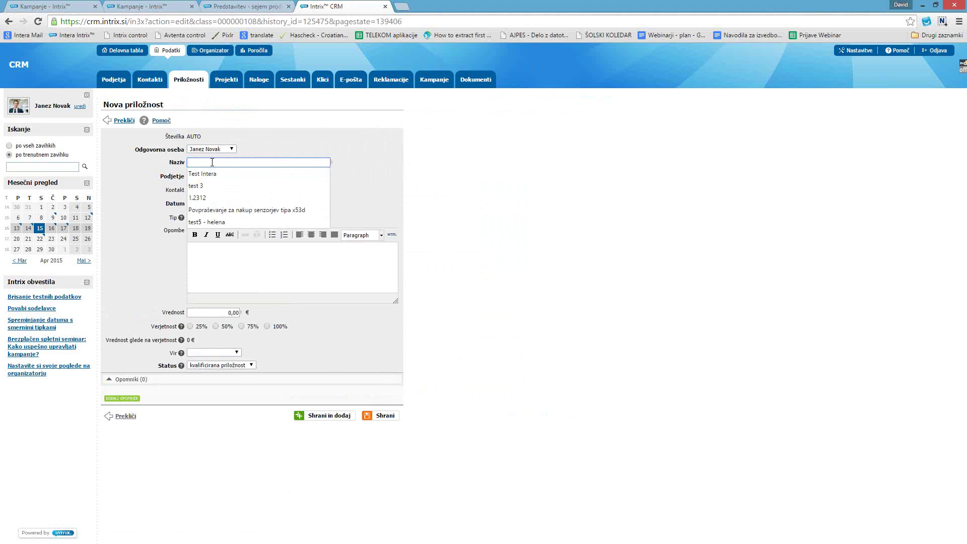
pyautogui.write('Povpraševanje za nakup senzorjev tipa x53d')
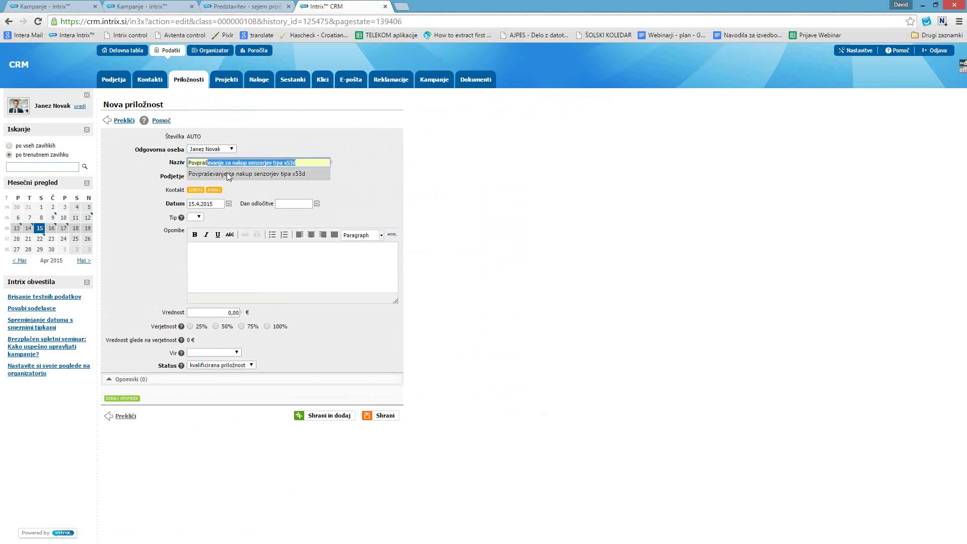
pyautogui.click(227, 172)
pyautogui.moveTo(247, 162); pyautogui.dragTo(327, 163)
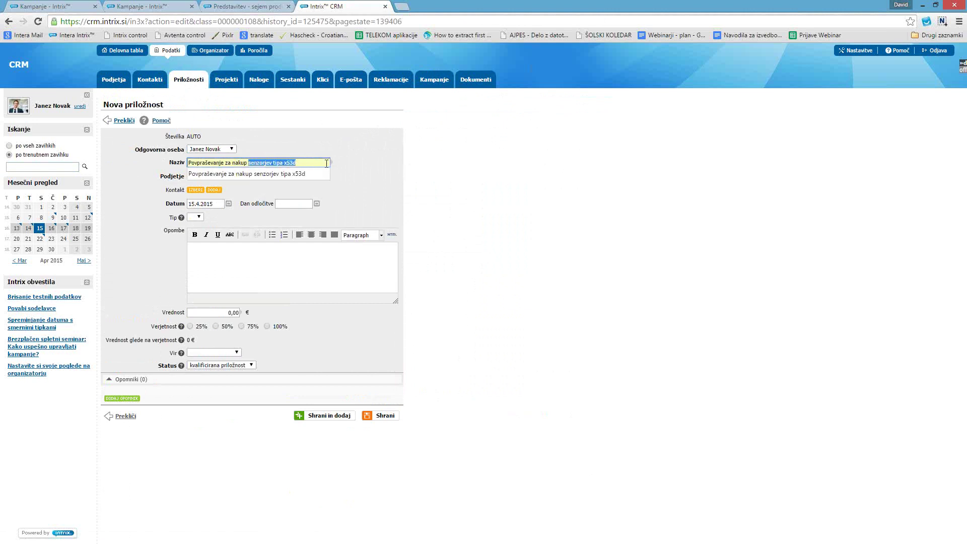
pyautogui.press('BackSpace')
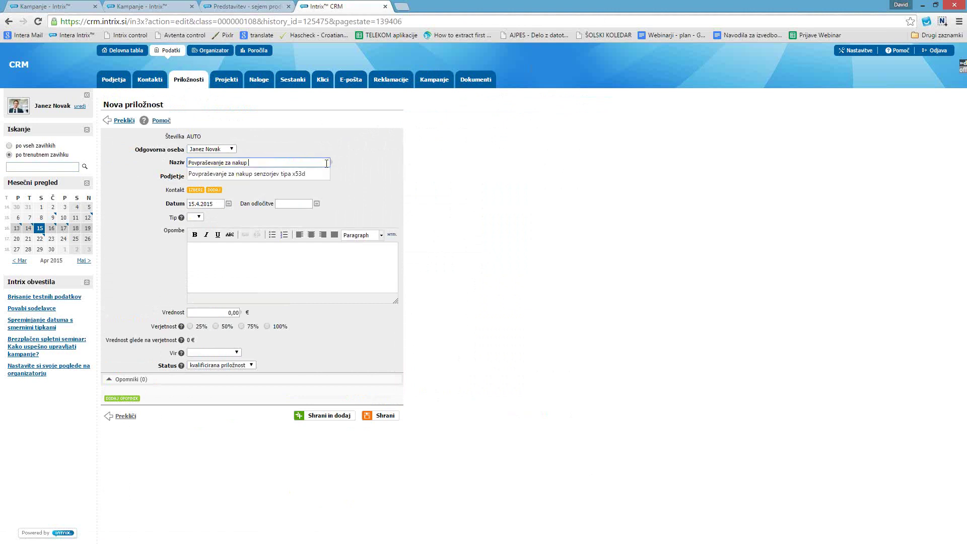
pyautogui.click(367, 177)
# Assign the company ANTICUS d.o.o. to the opportunity, with a value of 5.000,00 € and 100% probability
pyautogui.click(195, 176)
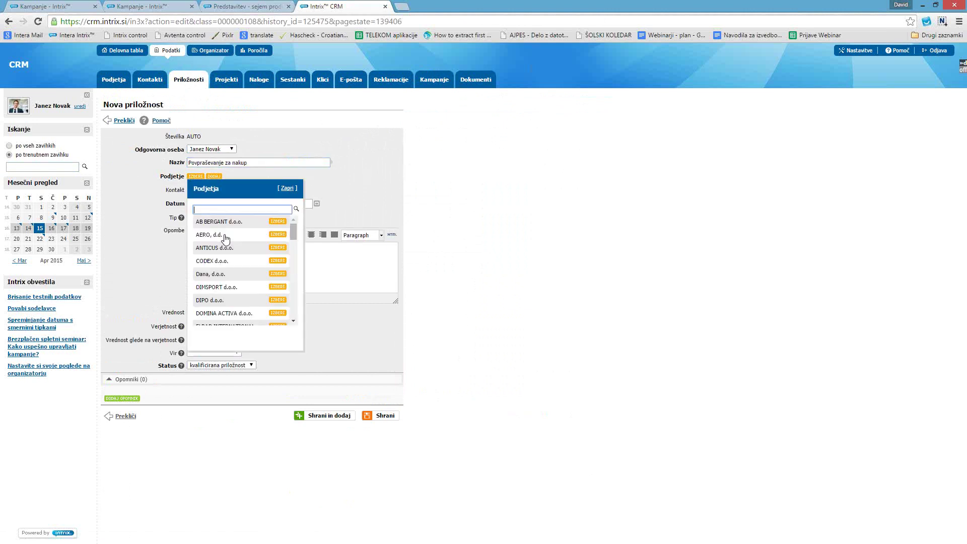
pyautogui.click(224, 248)
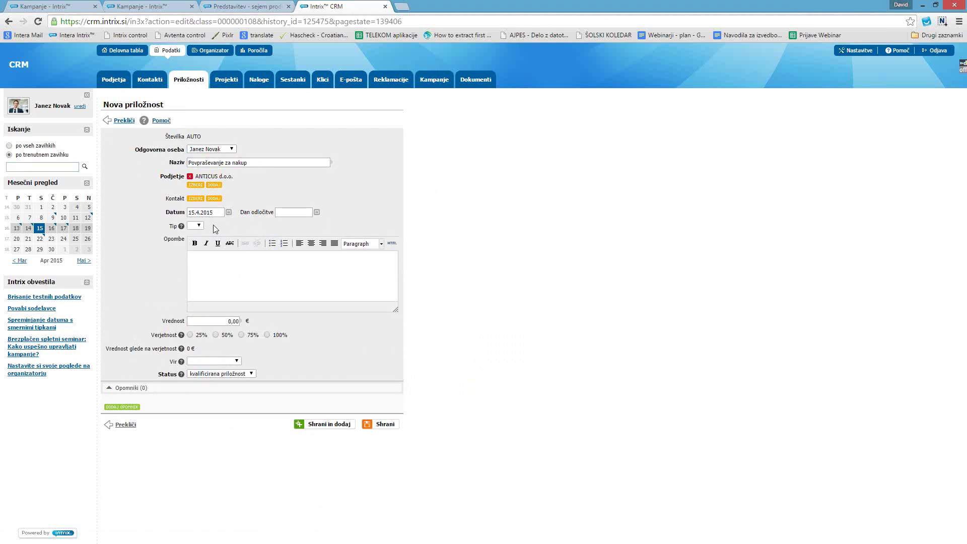
pyautogui.click(198, 225)
pyautogui.click(198, 225)
pyautogui.click(226, 321)
pyautogui.click(283, 325)
pyautogui.click(267, 335)
# Set the opportunity's source to "kampanja" and link it to the campaign "Predstavitev - sejem produkt A"
pyautogui.moveTo(182, 362)
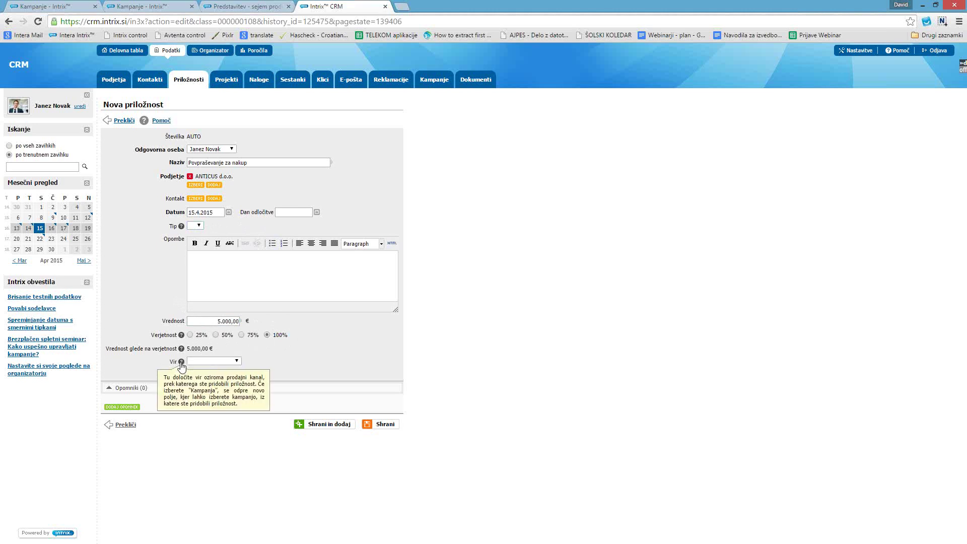
pyautogui.click(230, 361)
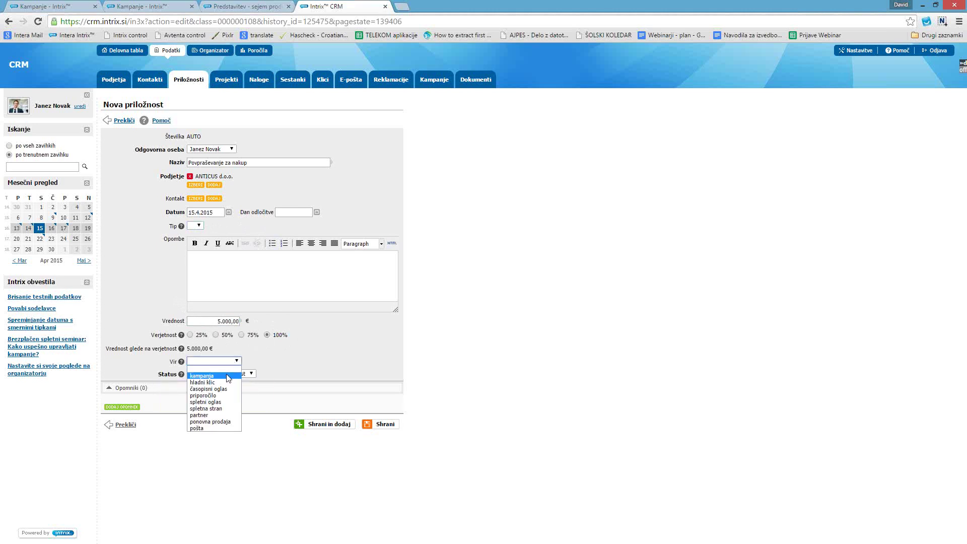
pyautogui.click(230, 375)
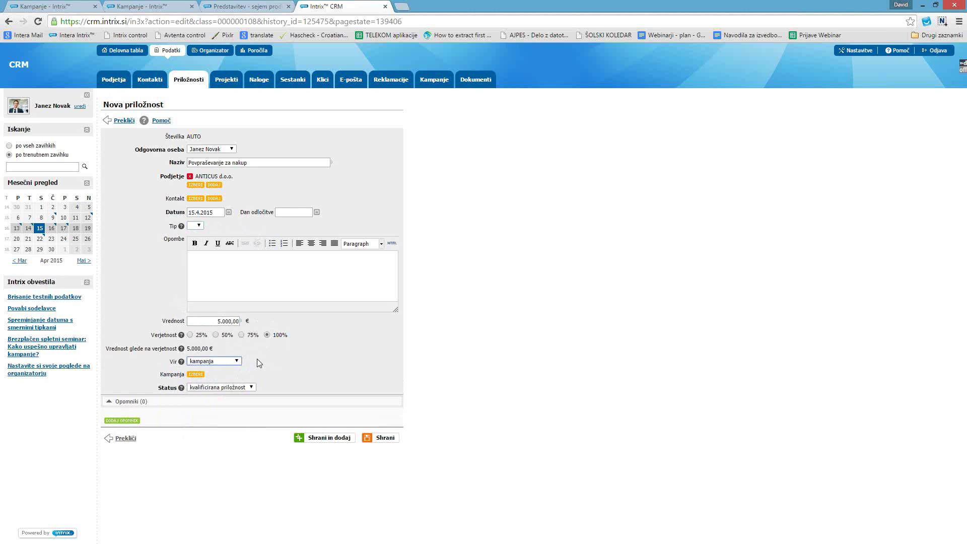
pyautogui.click(196, 376)
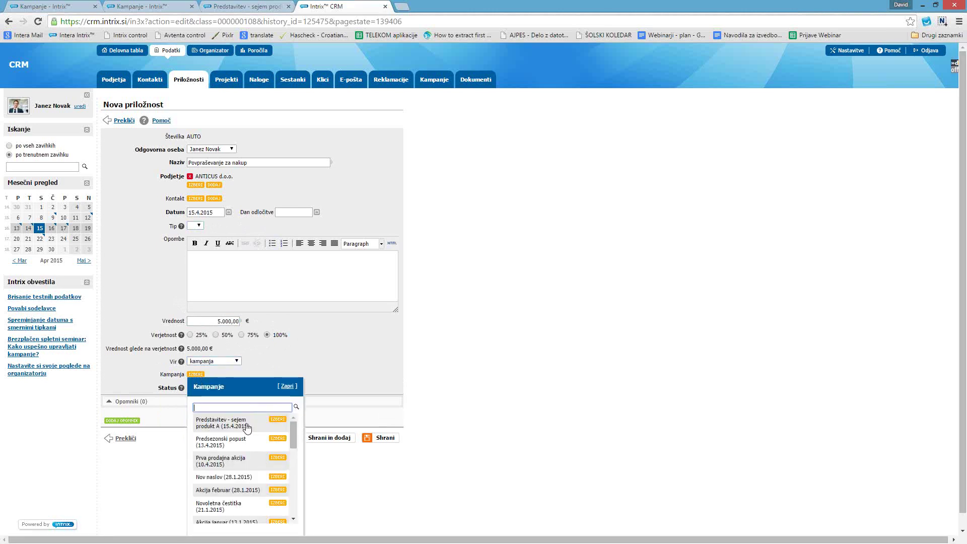
pyautogui.click(244, 426)
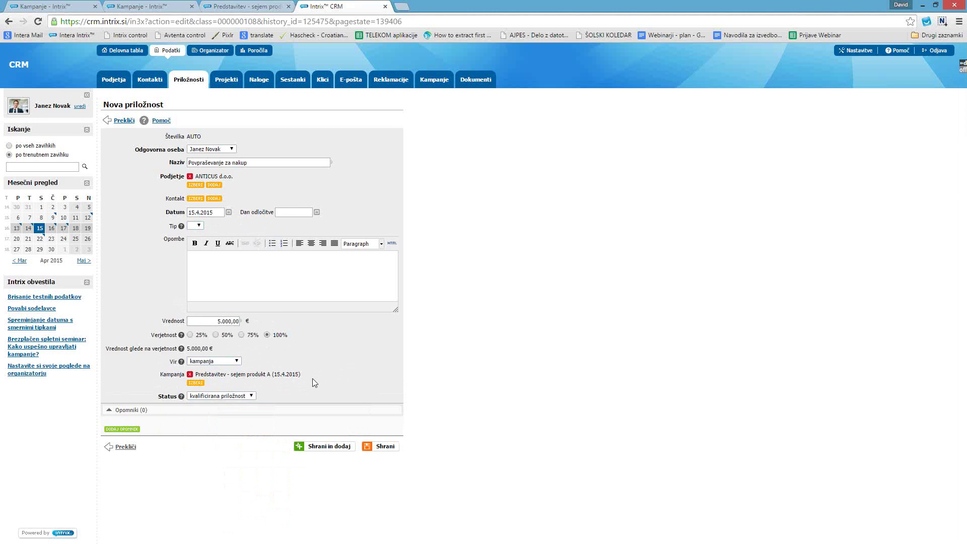
# Set the opportunity's status to "poslana ponudba", save the record and dismiss the notice
pyautogui.click(253, 396)
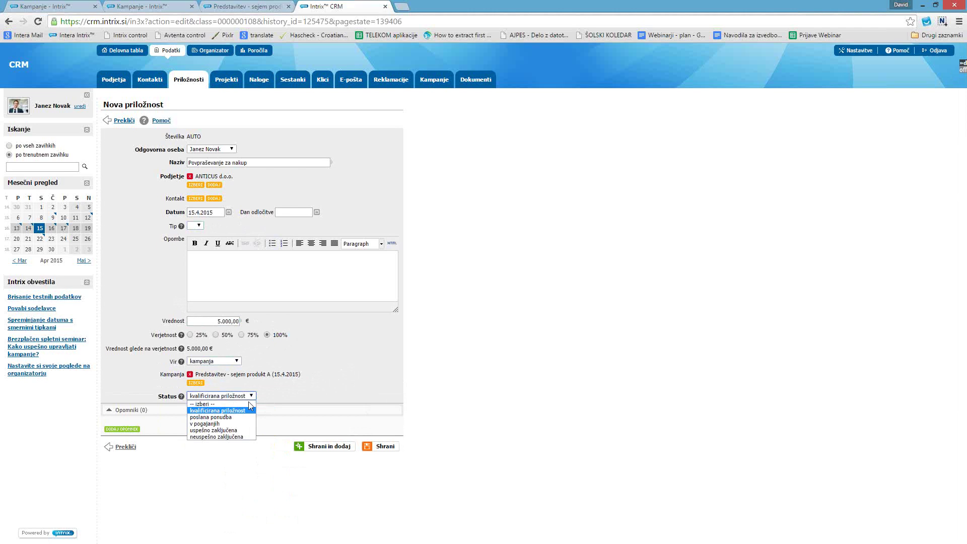
pyautogui.click(237, 421)
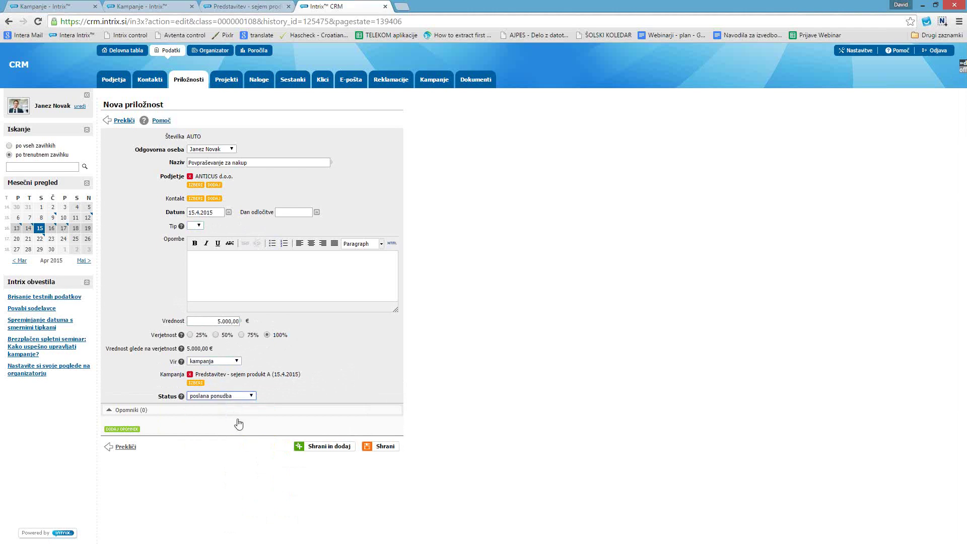
pyautogui.click(382, 446)
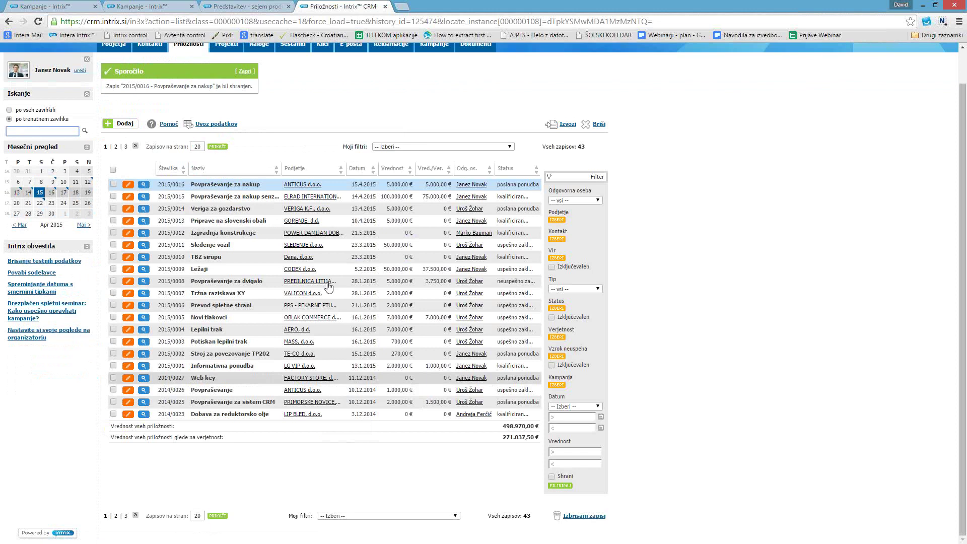
pyautogui.click(246, 72)
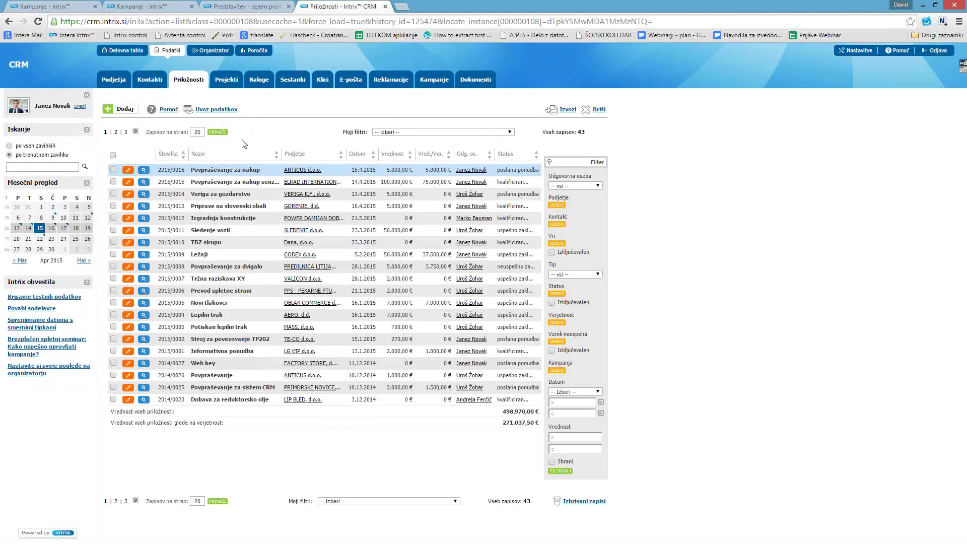
# Start a second opportunity named "Nakup" for the company Dana, d.o.o
pyautogui.click(122, 110)
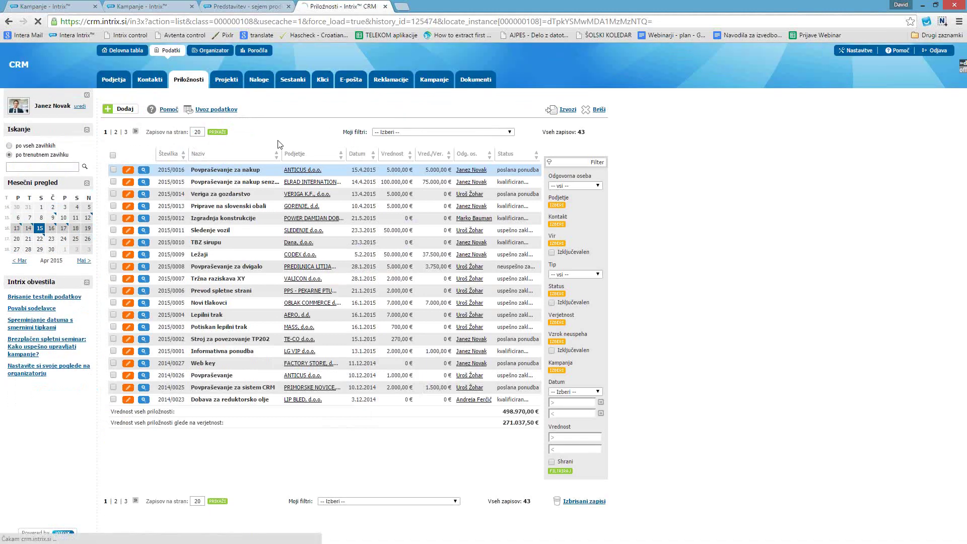
pyautogui.click(215, 162)
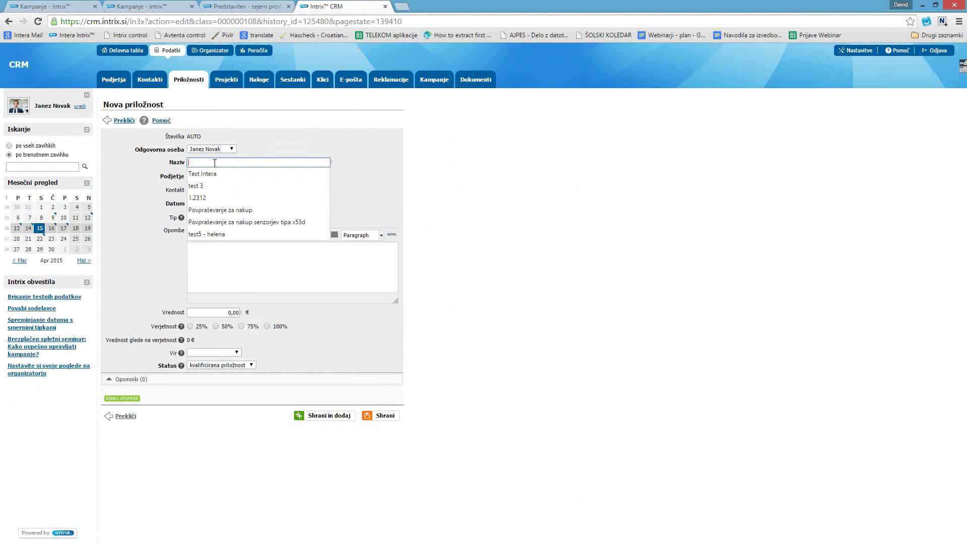
pyautogui.write('Nak')
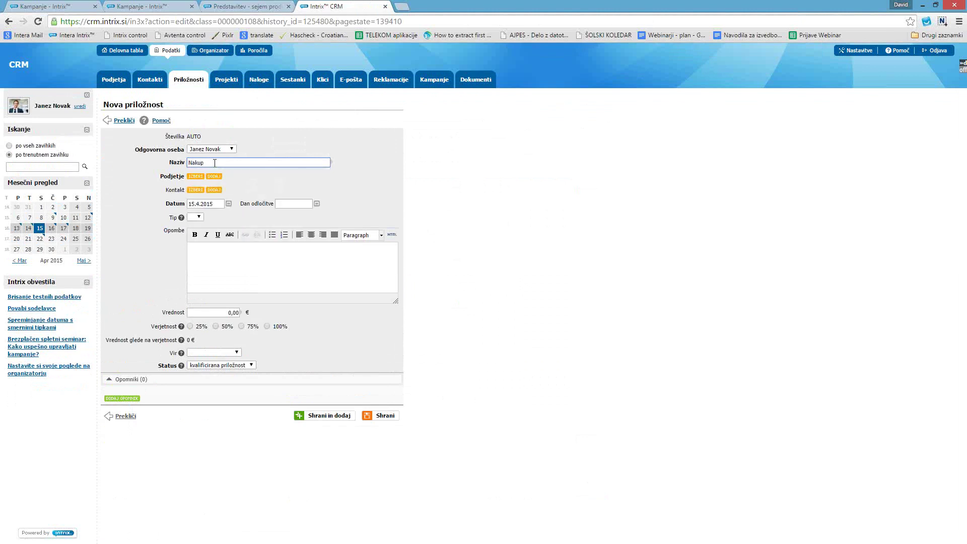
pyautogui.write('up')
pyautogui.click(196, 176)
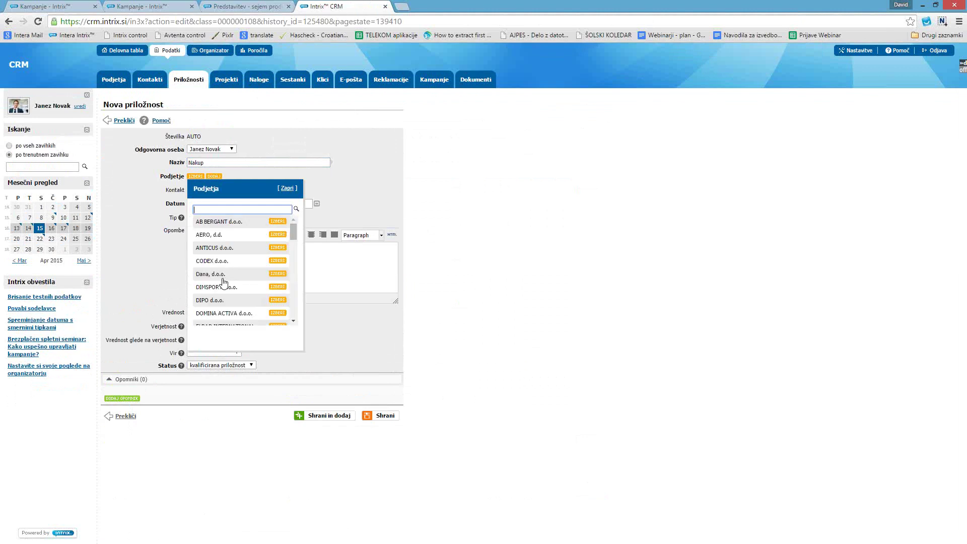
pyautogui.click(222, 275)
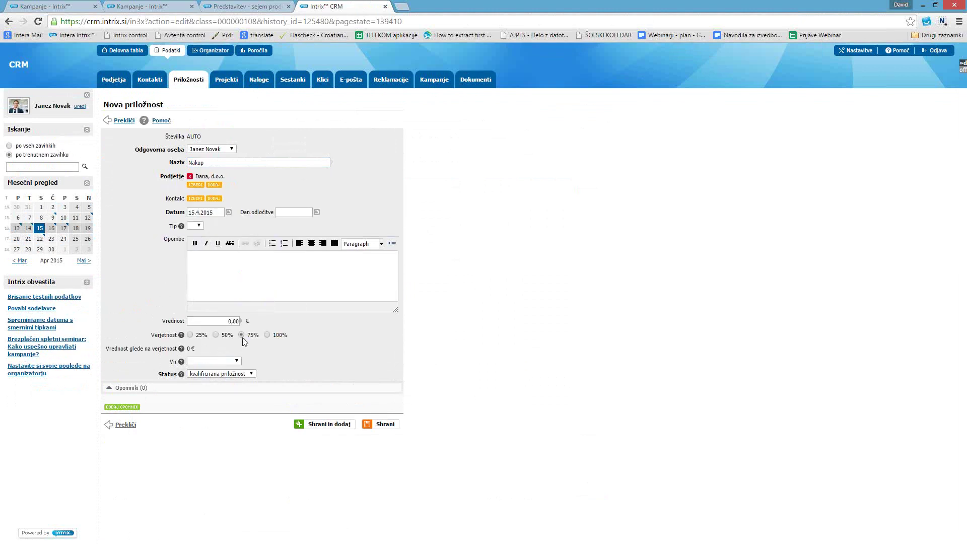
# Set the "Nakup" opportunity's value to 2.500,00 € and its probability to 100%
pyautogui.click(267, 334)
pyautogui.write('250')
pyautogui.click(277, 338)
pyautogui.click(220, 322)
pyautogui.write('2500')
pyautogui.click(315, 349)
# Set the source of "Nakup" to "kampanja" and choose "Predstavitev - sejem produkt A" as its campaign
pyautogui.click(236, 361)
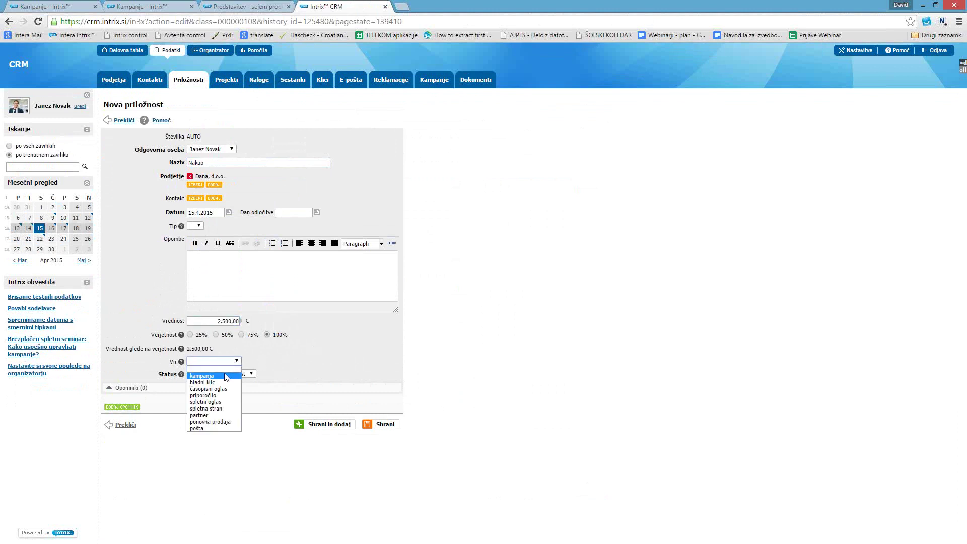
pyautogui.click(225, 373)
pyautogui.click(196, 374)
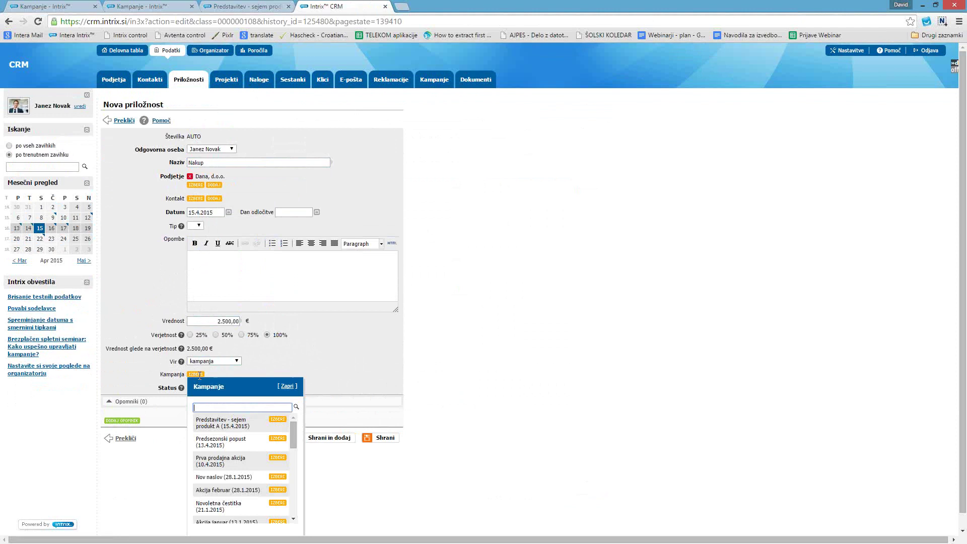
pyautogui.click(227, 421)
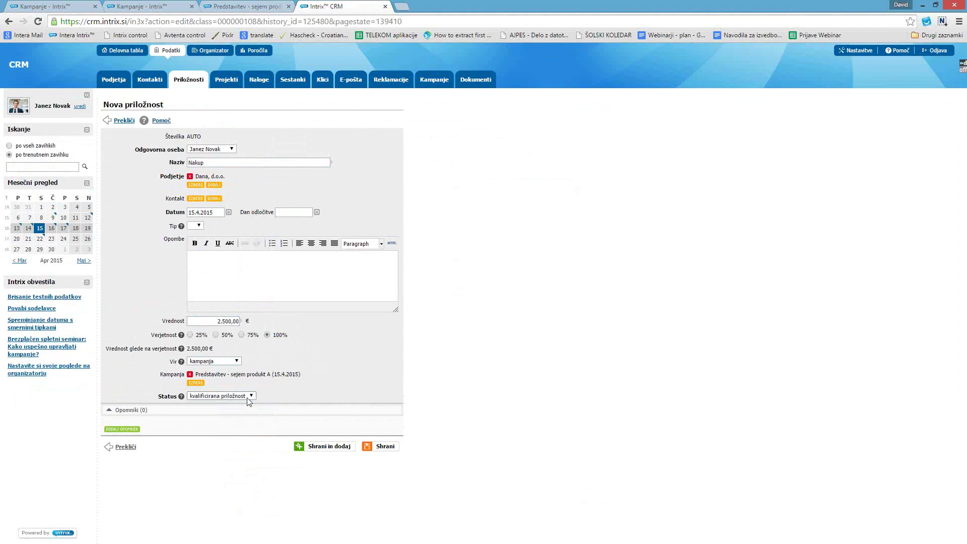
# Set the status of "Nakup" to "uspešno zaključena", save the record and dismiss the notice
pyautogui.click(251, 397)
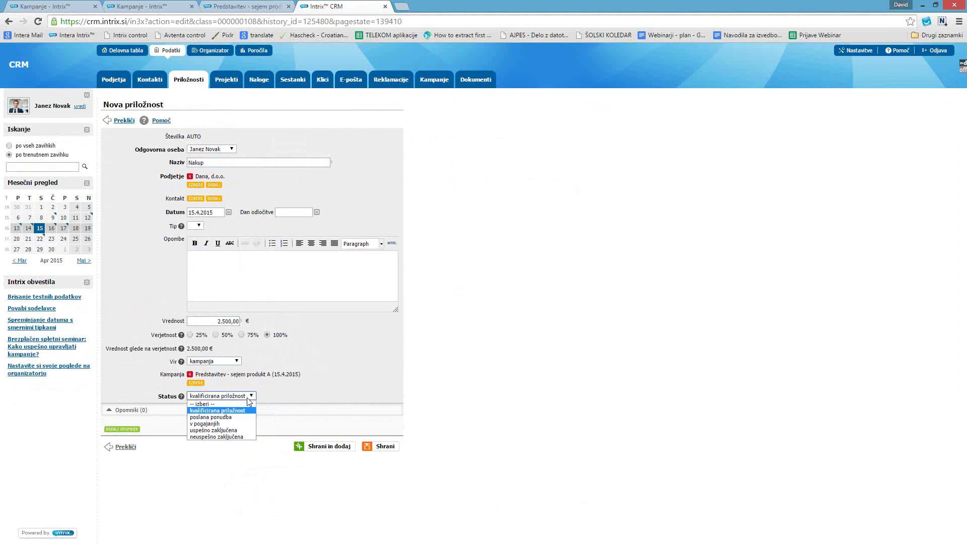
pyautogui.click(229, 431)
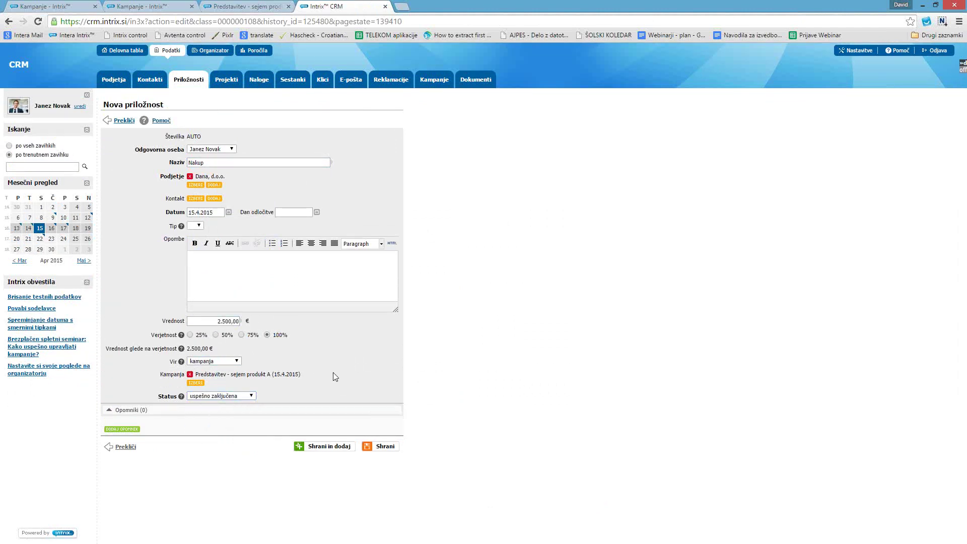
pyautogui.click(386, 450)
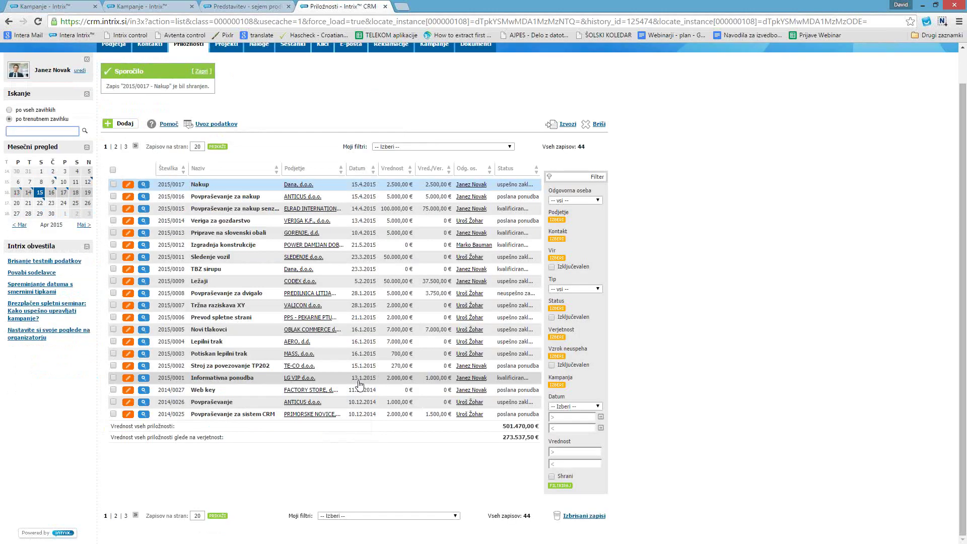
pyautogui.click(201, 71)
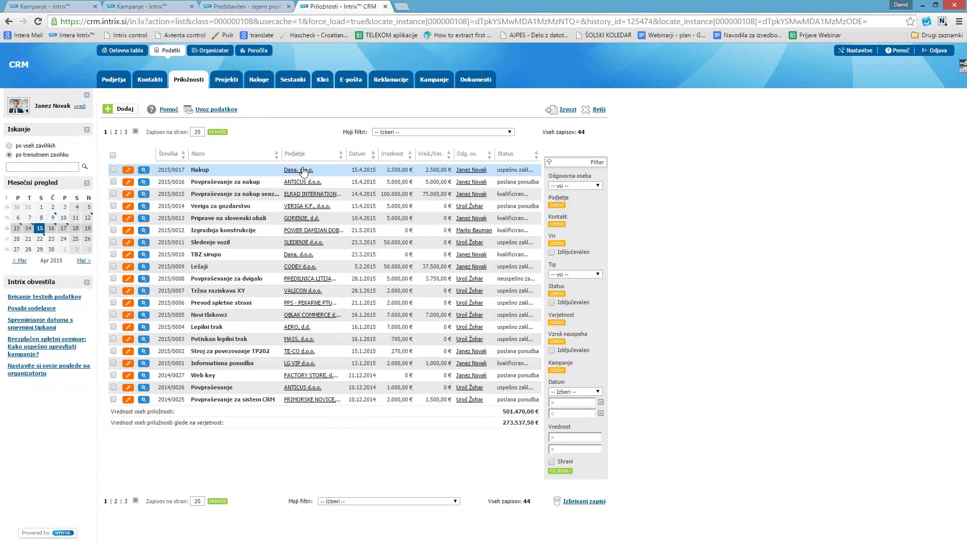
# Filter the opportunity list by the campaign "Predstavitev - sejem produkt A" to examine its opportunities and total value
pyautogui.click(189, 80)
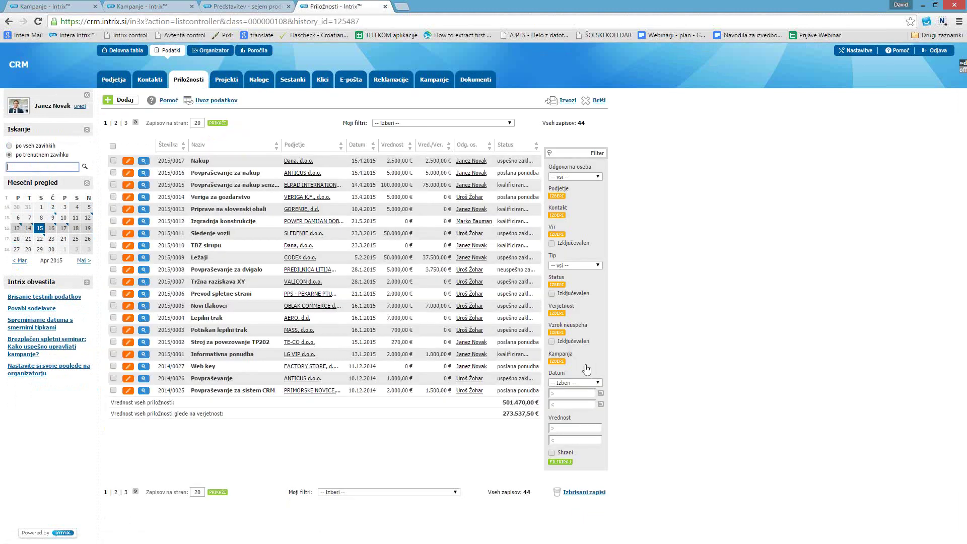
pyautogui.click(556, 362)
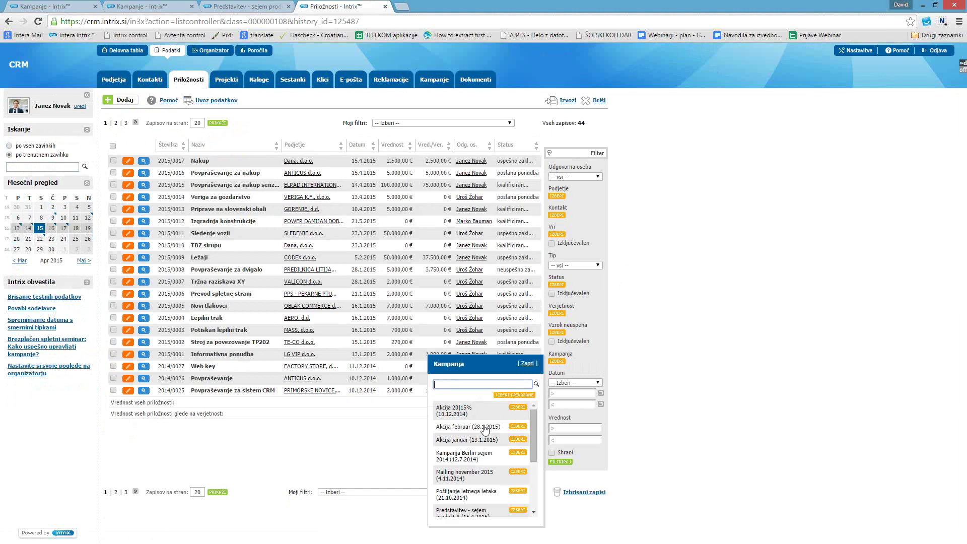
pyautogui.scroll(-2, 490, 435)
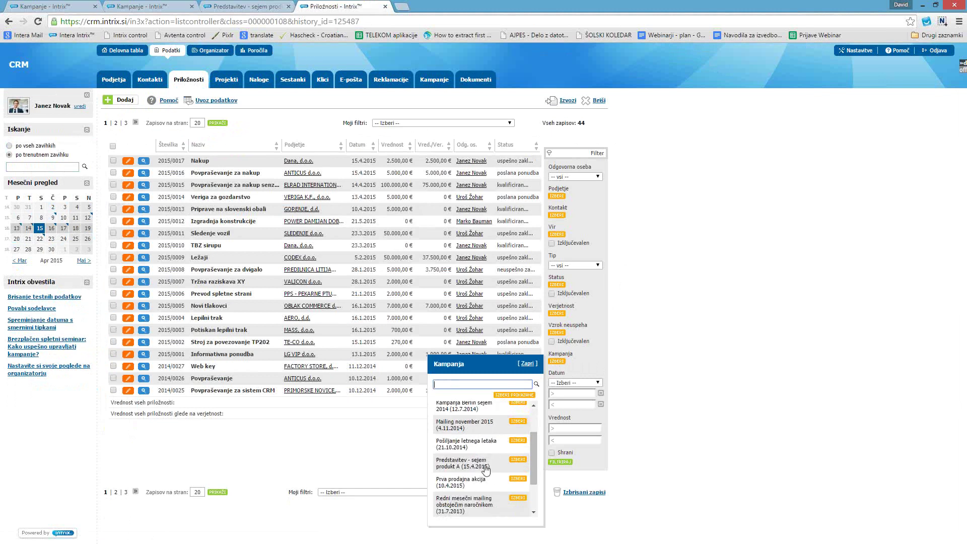
pyautogui.click(484, 469)
pyautogui.click(565, 470)
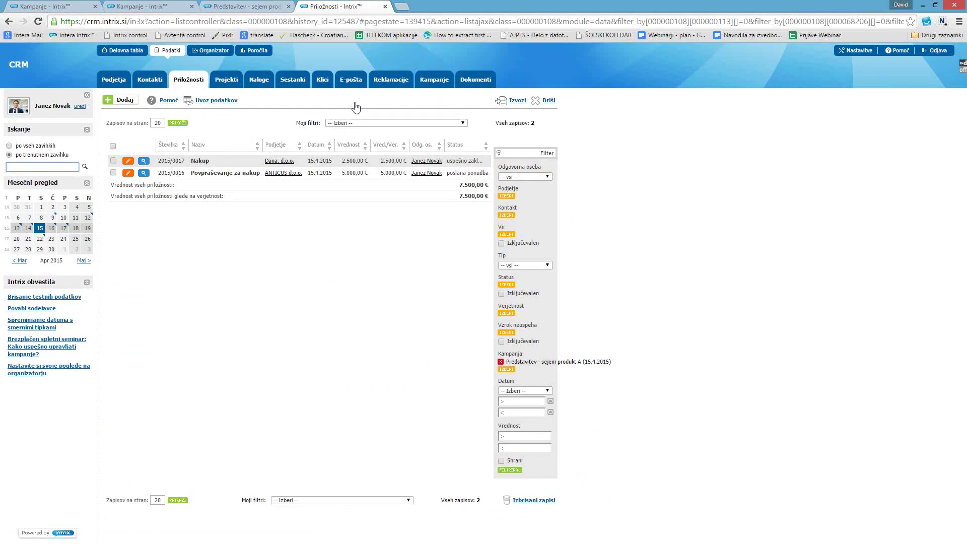
# Return to the campaign list and open the opportunities linked to "Predstavitev - sejem produkt A"
pyautogui.click(432, 81)
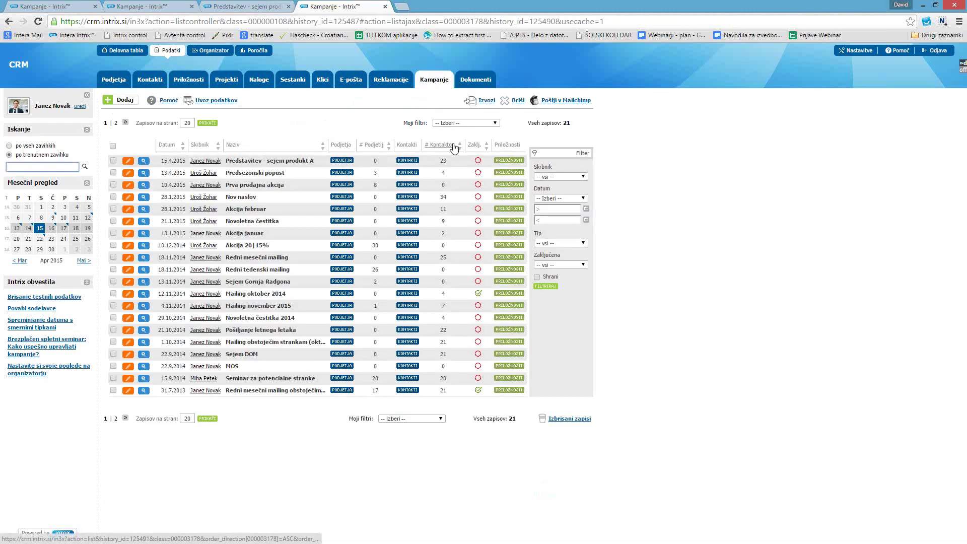
pyautogui.click(513, 160)
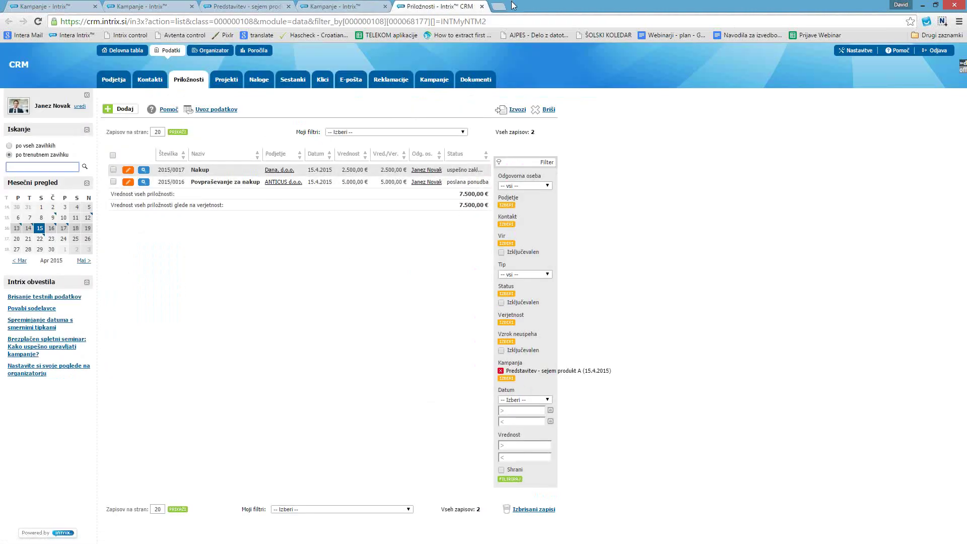
# Close the extra opportunity and campaign pages, and open the "Uspešnost kampanj" report among the opportunity reports
pyautogui.click(481, 6)
pyautogui.click(385, 6)
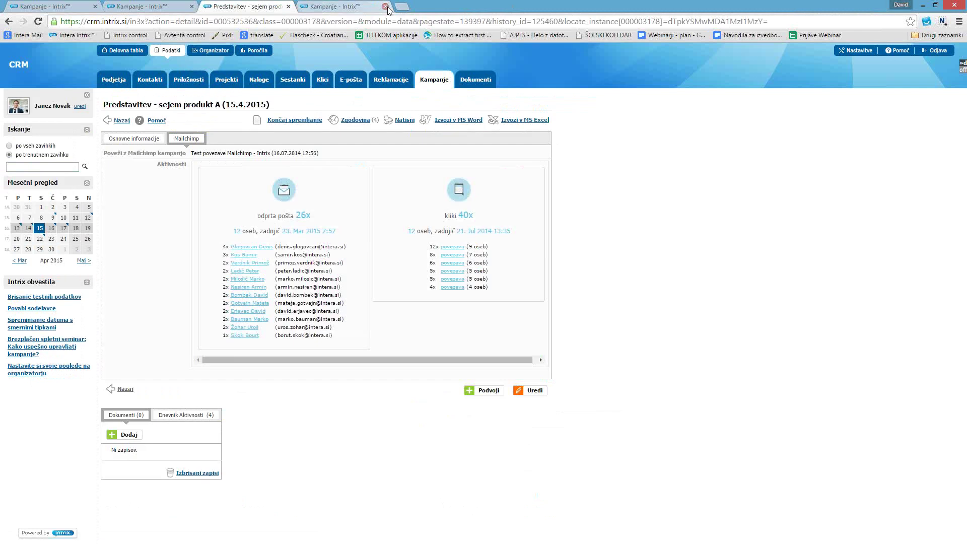
pyautogui.click(255, 50)
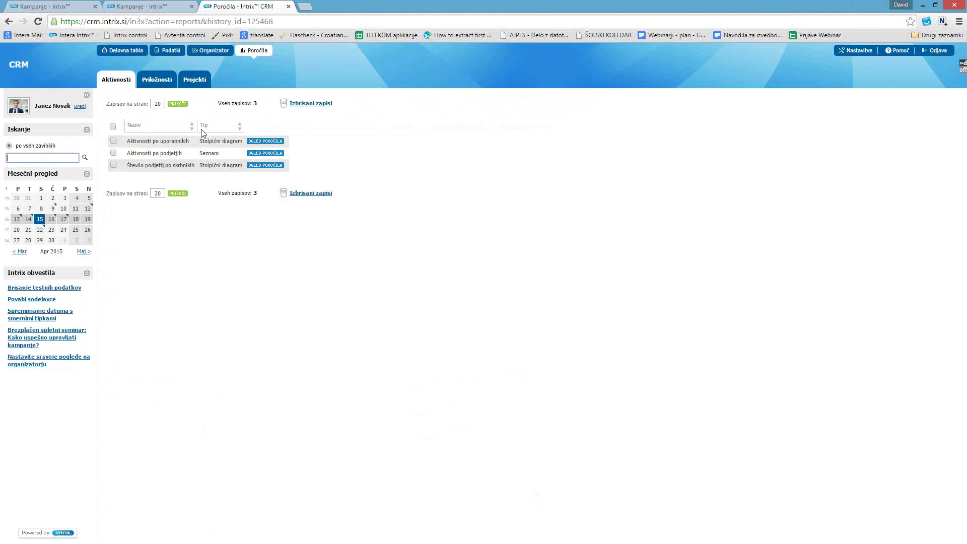
pyautogui.click(161, 82)
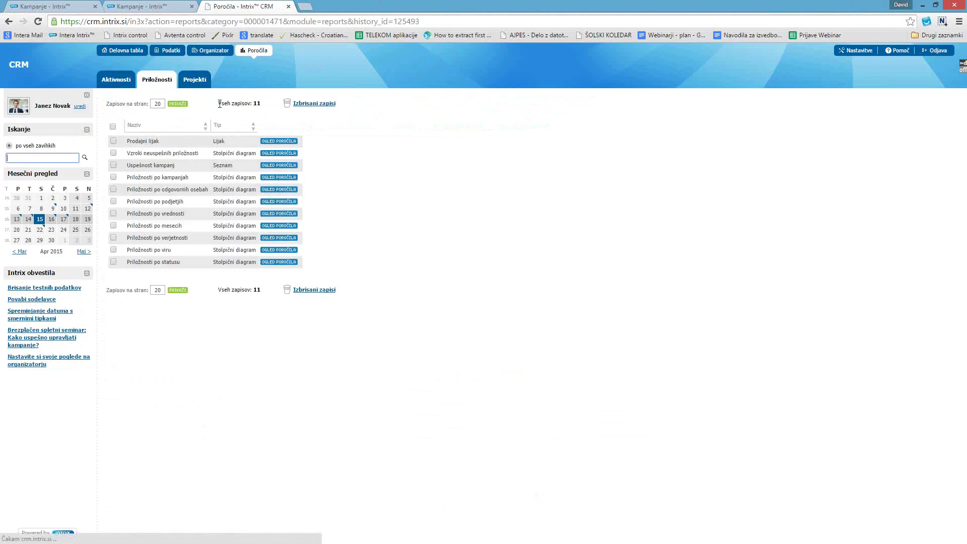
pyautogui.click(113, 165)
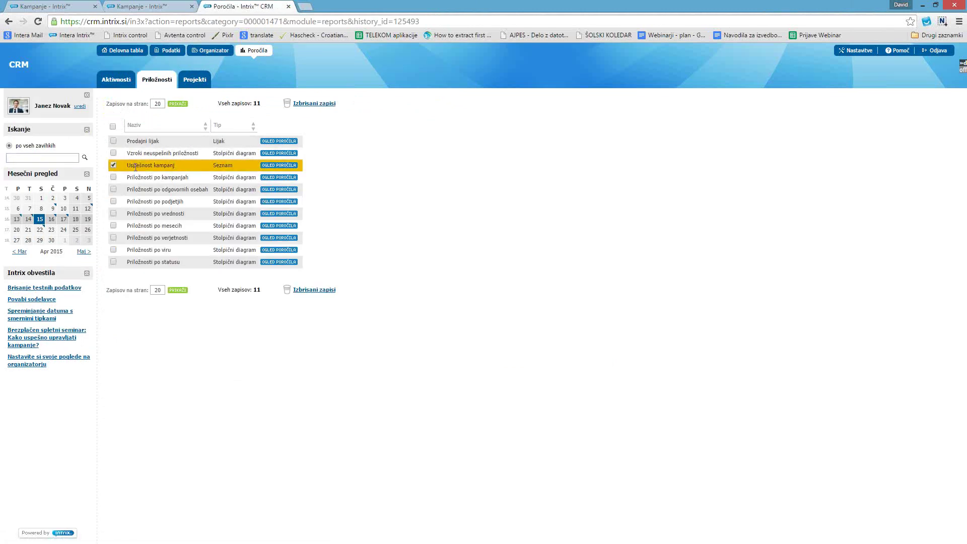
pyautogui.click(279, 165)
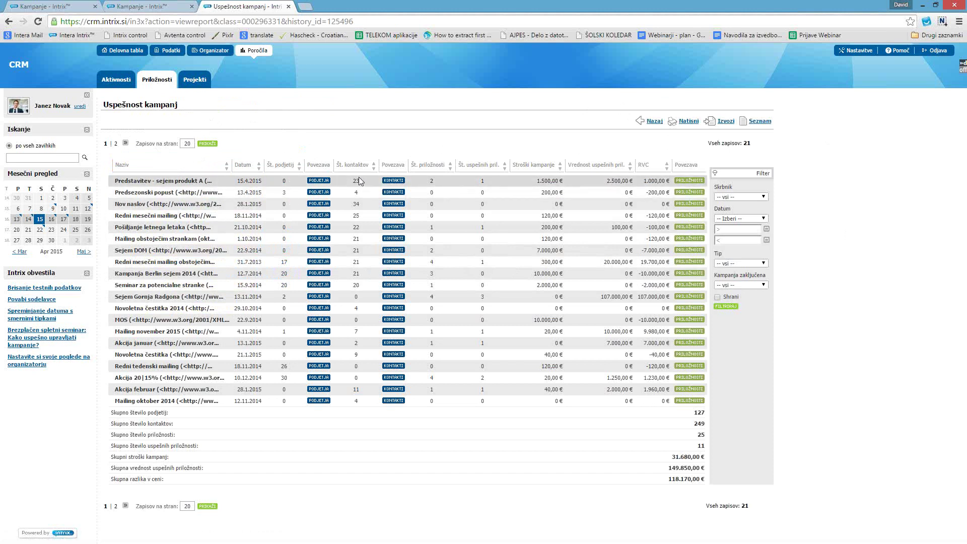
# Examine the opportunity counts, costs, value of successful opportunities and RVC for "Predstavitev - sejem produkt A" in the report
pyautogui.doubleClick(431, 180)
pyautogui.doubleClick(482, 180)
pyautogui.click(439, 200)
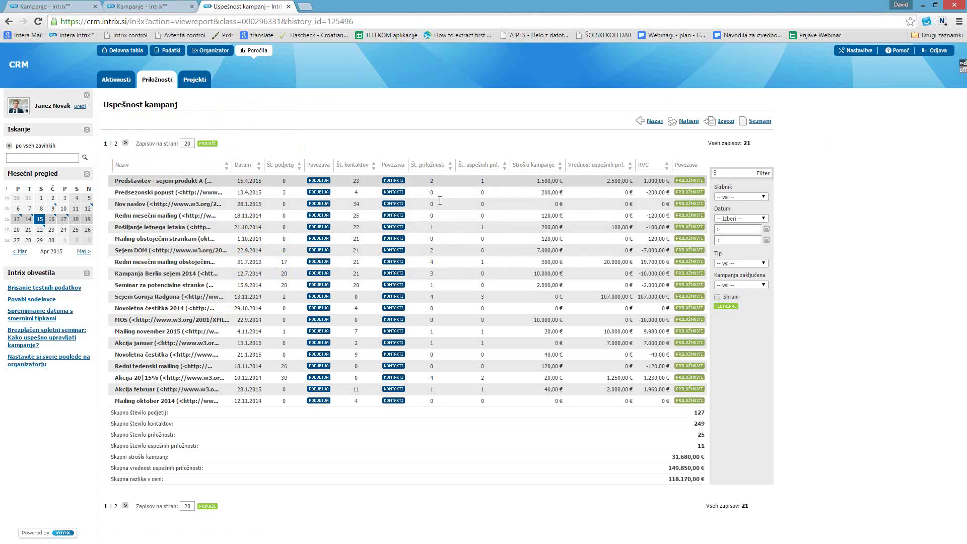
pyautogui.tripleClick(543, 185)
pyautogui.click(610, 153)
pyautogui.moveTo(608, 181); pyautogui.dragTo(633, 184)
pyautogui.click(622, 173)
pyautogui.tripleClick(654, 180)
pyautogui.click(661, 153)
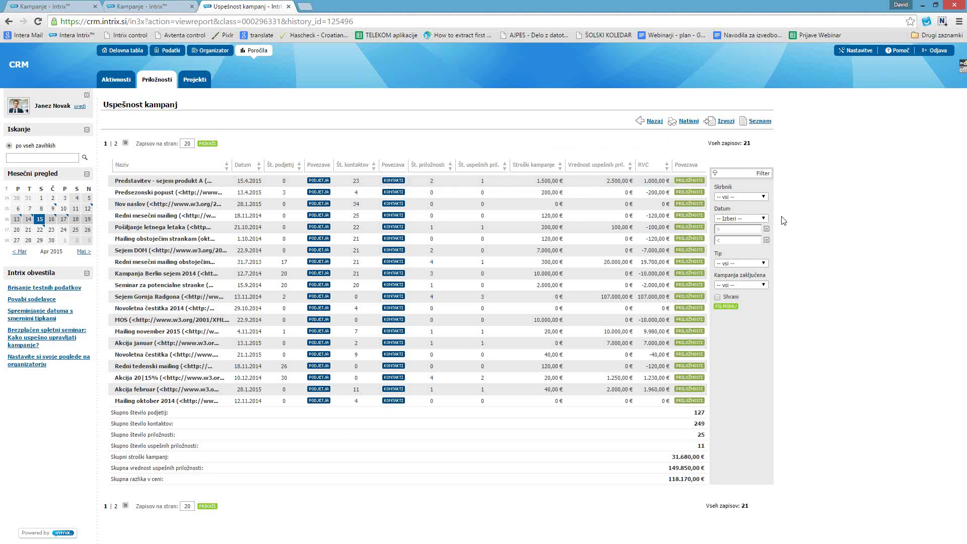
# Inspect the choices offered by the report's Skrbnik and Tip filters without changing them
pyautogui.click(759, 196)
pyautogui.click(753, 204)
pyautogui.click(740, 263)
pyautogui.click(740, 263)
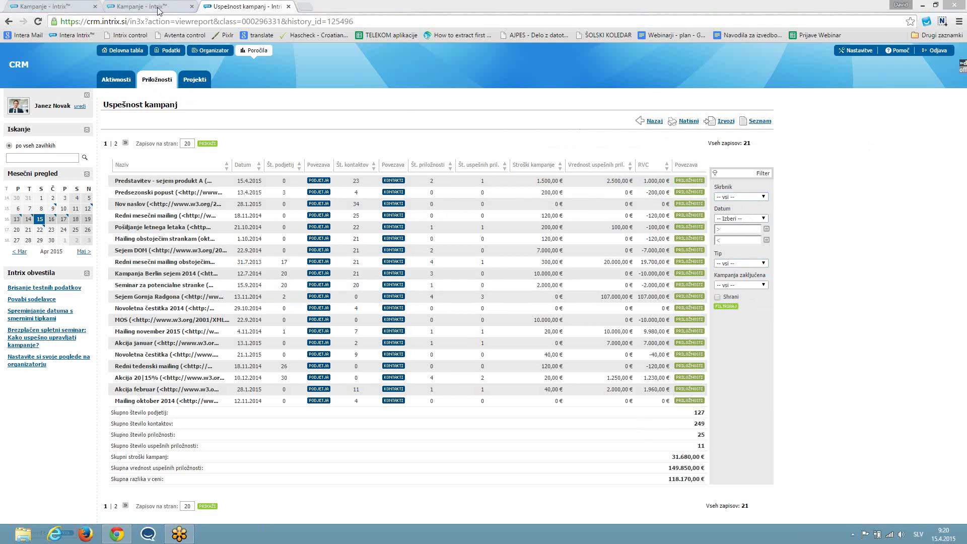
# Filter the contact list to contacts included in the campaign "Predstavitev - sejem produkt A"
pyautogui.click(173, 50)
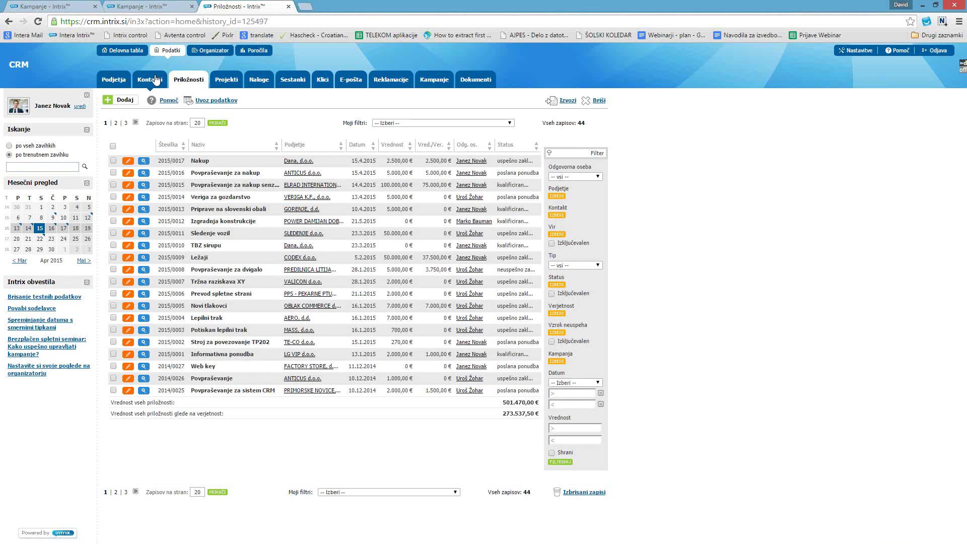
pyautogui.click(156, 80)
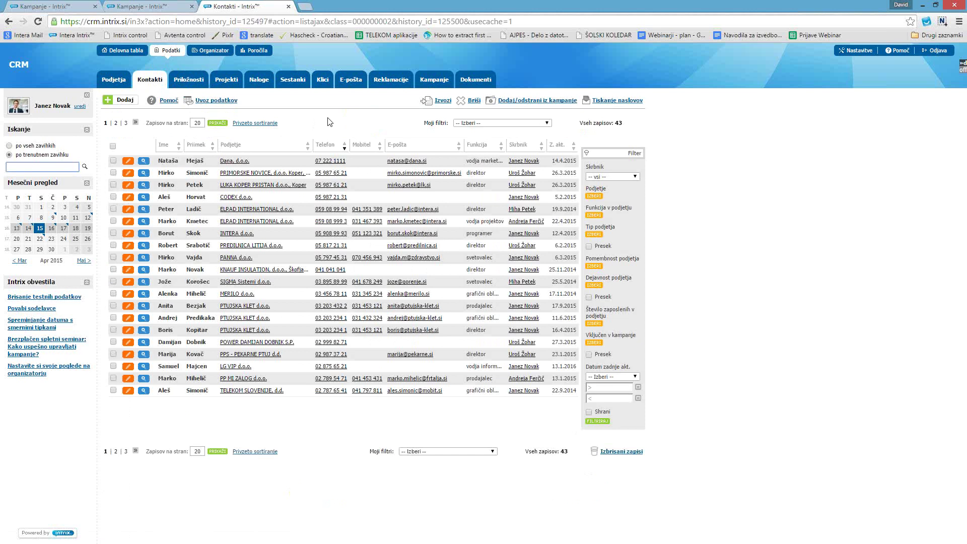
pyautogui.click(594, 343)
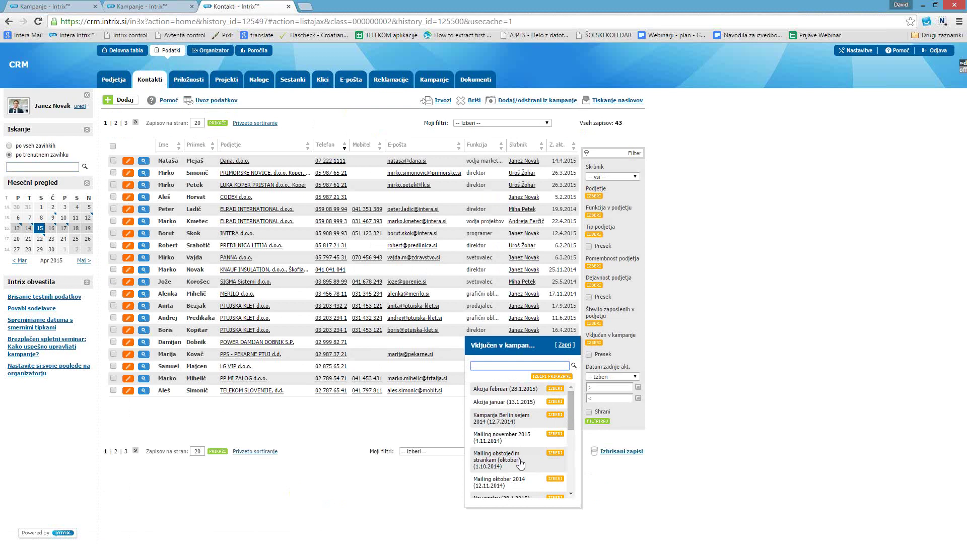
pyautogui.scroll(-1, 522, 460)
pyautogui.scroll(-1, 521, 461)
pyautogui.scroll(-1, 522, 459)
pyautogui.scroll(-1, 524, 458)
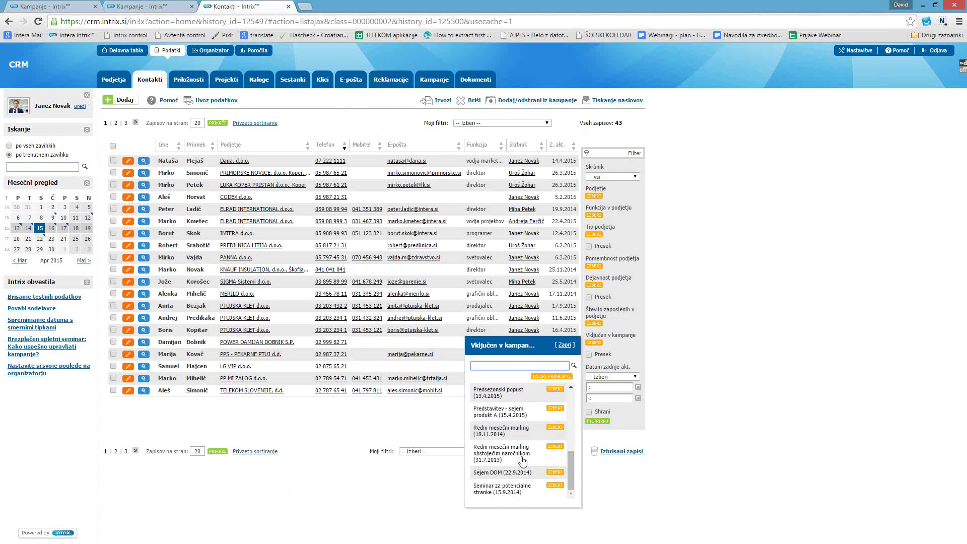
pyautogui.click(513, 414)
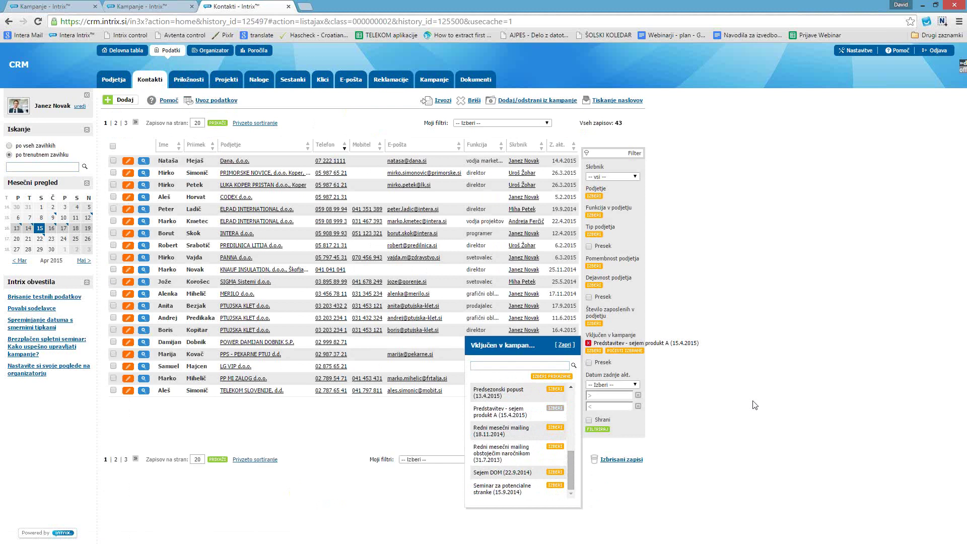
pyautogui.click(606, 433)
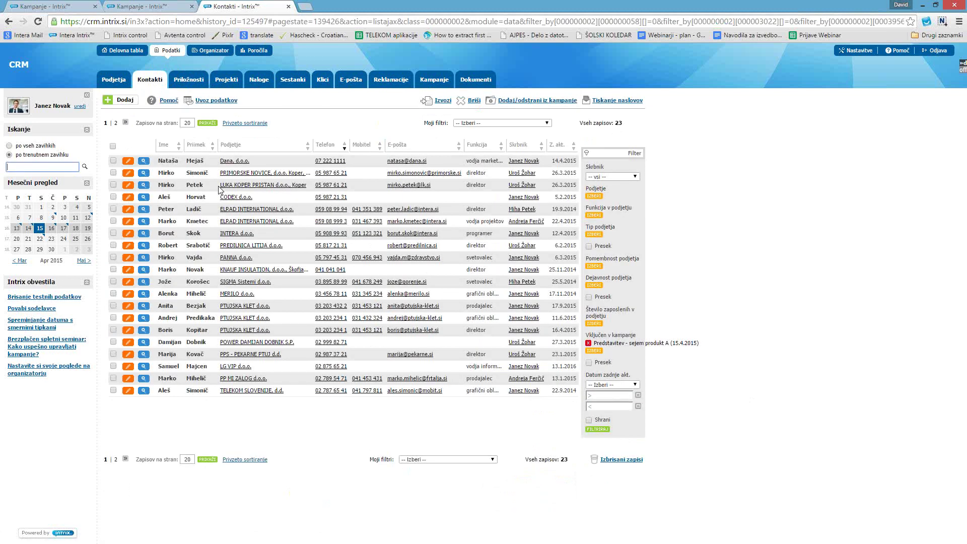
# Reduce the export fields of the filtered contacts to Ime, Priimek and E-pošta, and close the export window without exporting
pyautogui.click(443, 101)
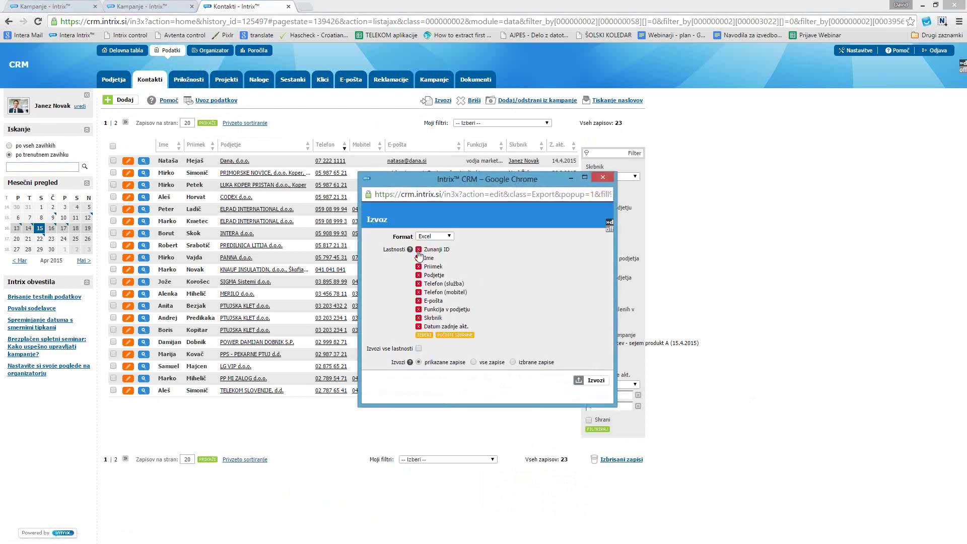
pyautogui.click(418, 267)
pyautogui.click(418, 267)
pyautogui.click(418, 267)
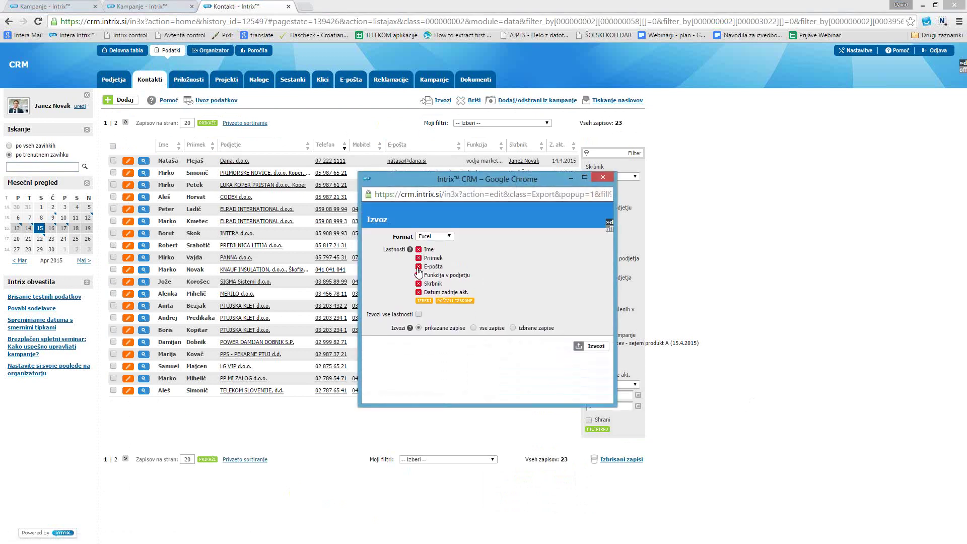
pyautogui.click(418, 275)
pyautogui.click(419, 275)
pyautogui.click(418, 275)
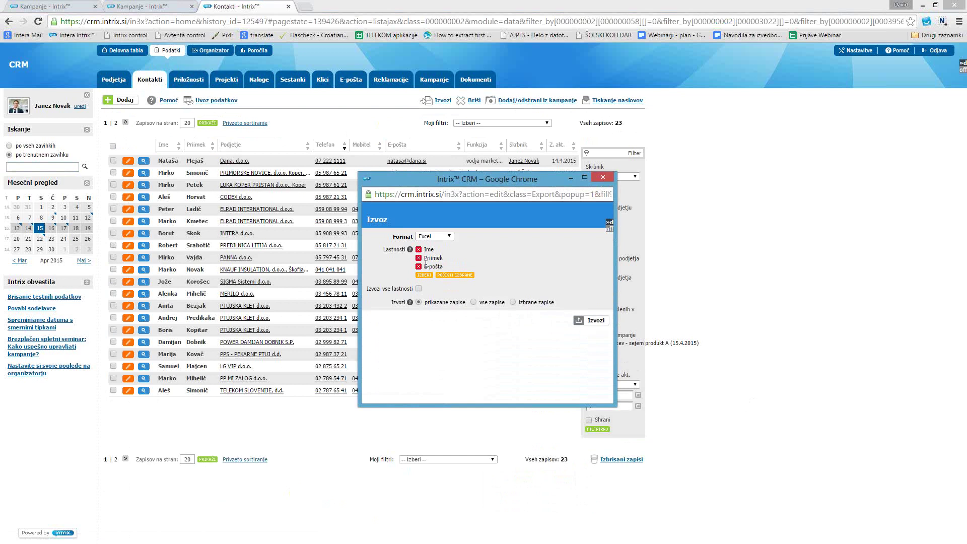
pyautogui.click(601, 179)
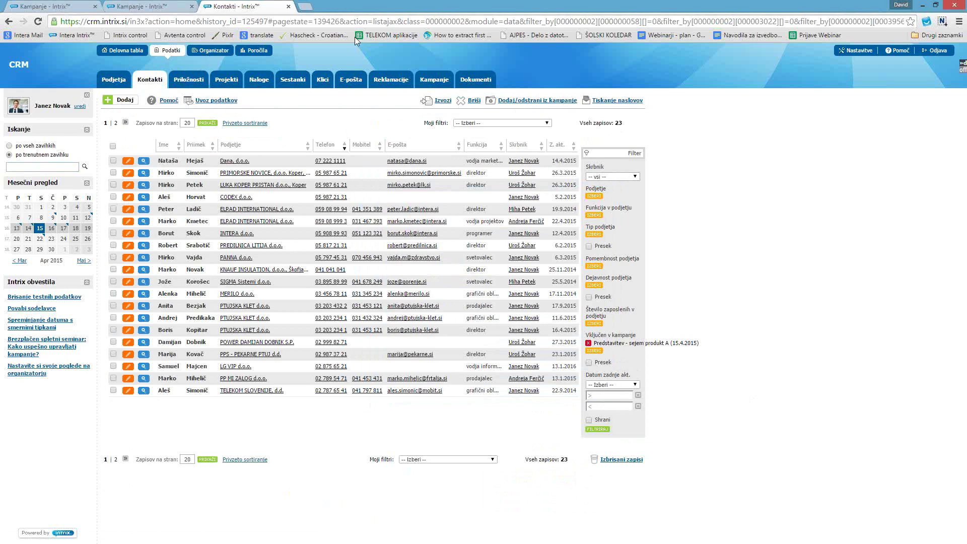
# Return from the contacts to the campaign list
pyautogui.click(432, 81)
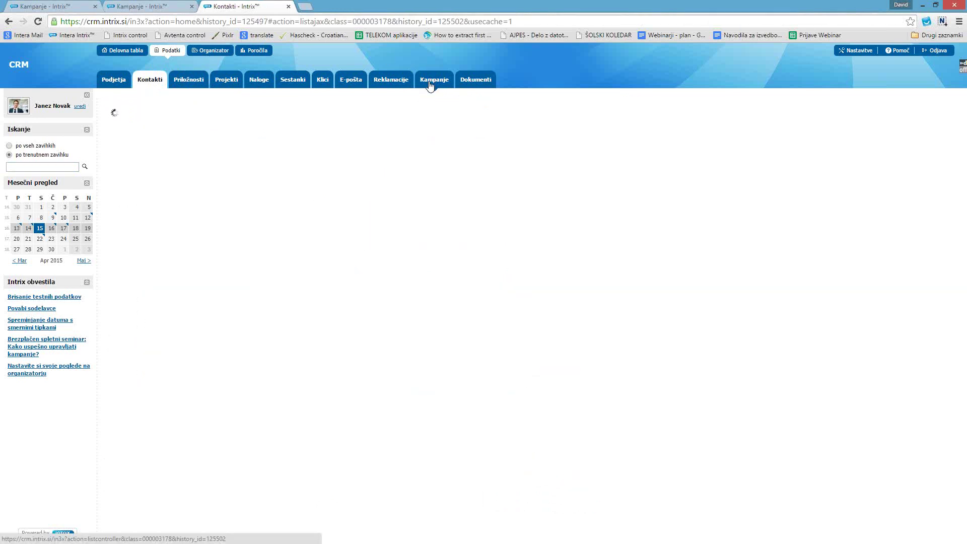